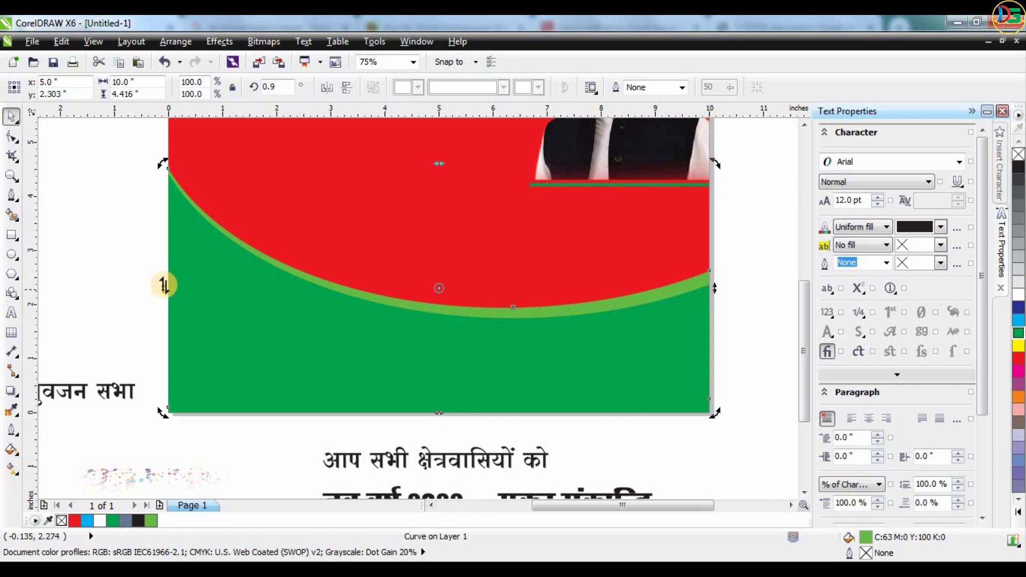
# Move the cut-out portrait of the man in the red cap onto the poster's lower-left area and enlarge it.
pyautogui.click(122, 283)
pyautogui.scroll(-2, 360, 313)
pyautogui.scroll(1, 443, 343)
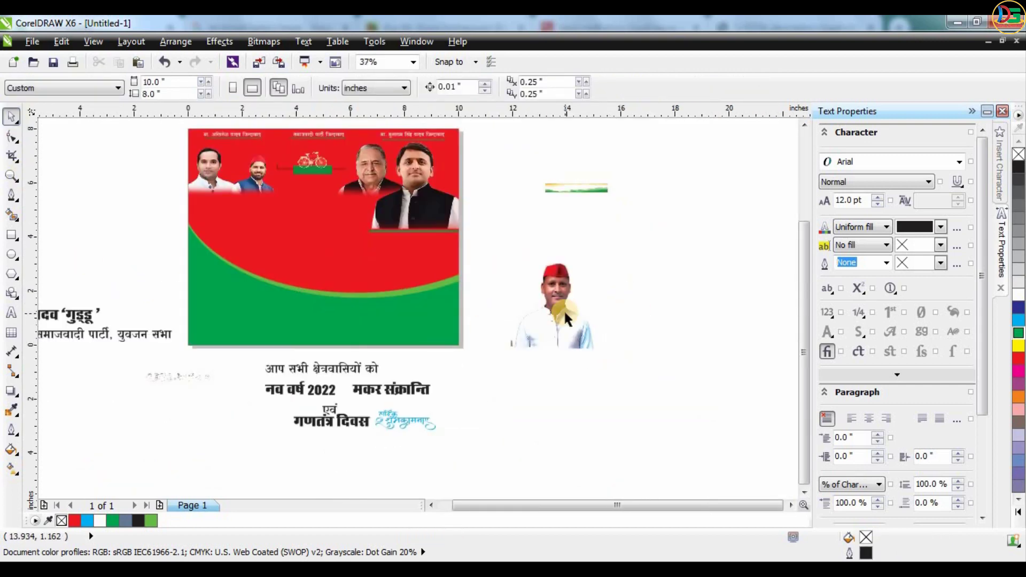
pyautogui.moveTo(564, 309); pyautogui.dragTo(257, 315)
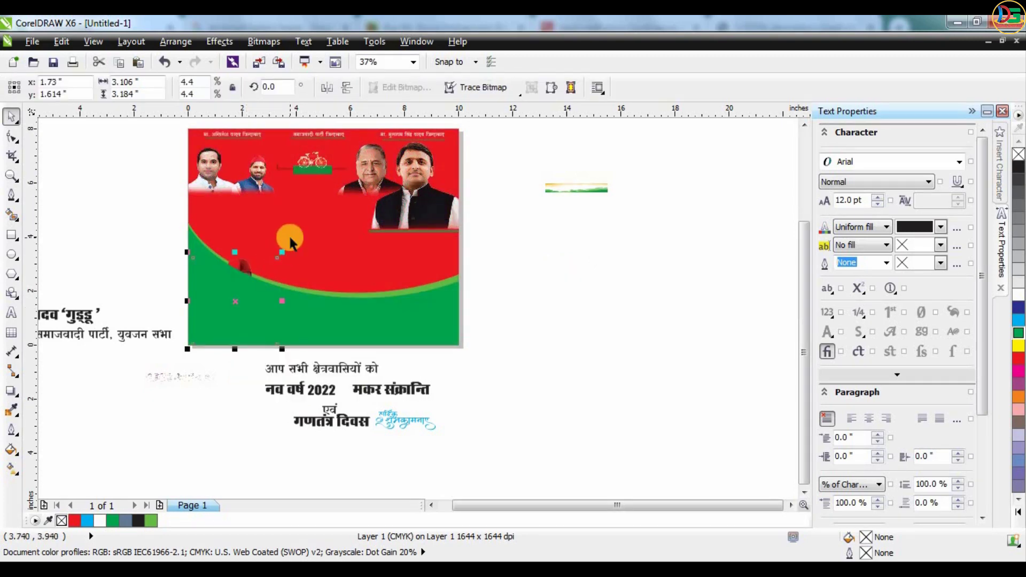
pyautogui.moveTo(280, 253); pyautogui.dragTo(323, 165)
pyautogui.moveTo(257, 291); pyautogui.dragTo(232, 300)
pyautogui.scroll(2, 229, 298)
pyautogui.scroll(-2, 228, 306)
pyautogui.moveTo(303, 359); pyautogui.dragTo(331, 379)
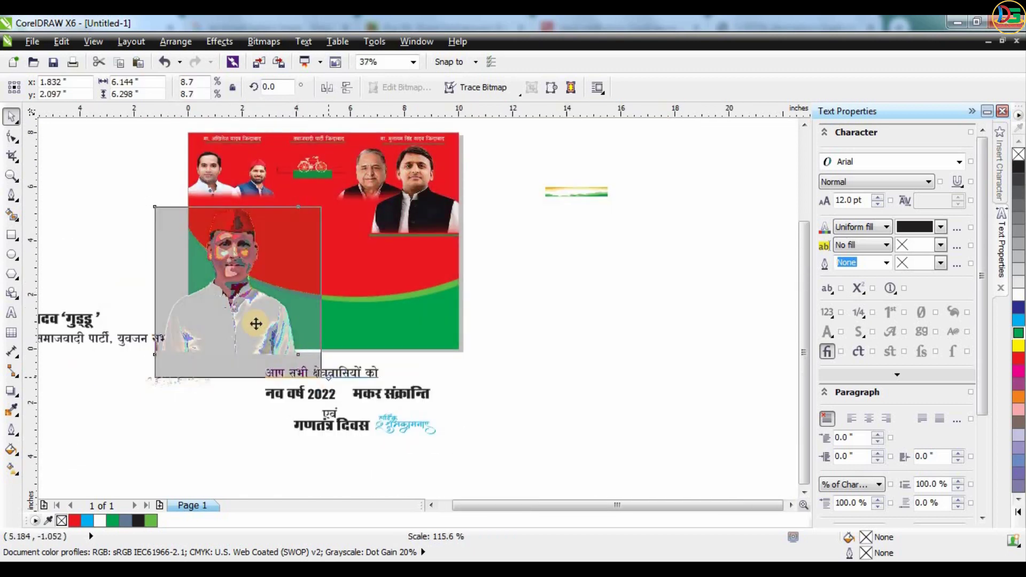
pyautogui.moveTo(255, 320); pyautogui.dragTo(251, 319)
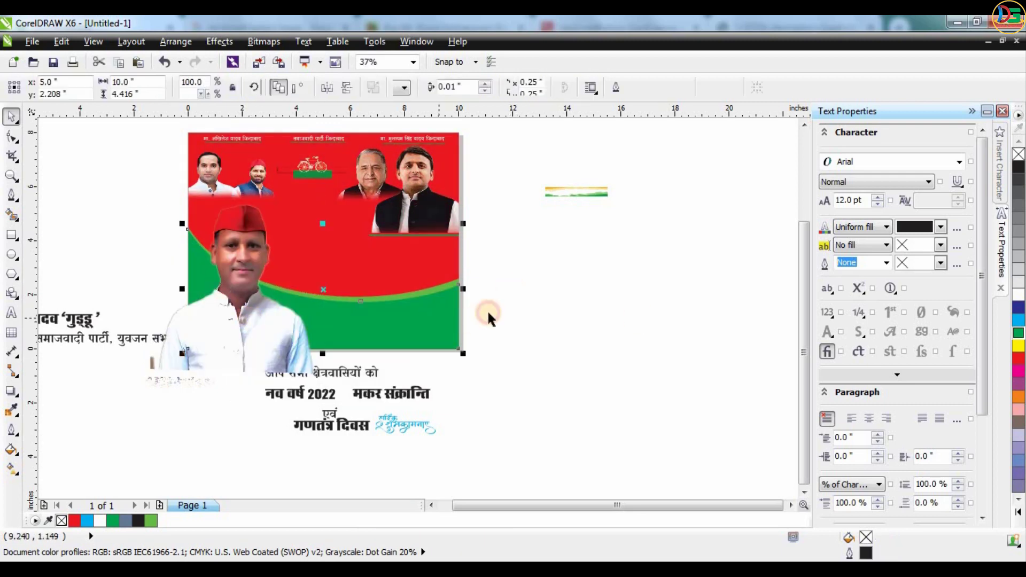
# Select the dark green and light green curved shapes at the poster's bottom and group them.
pyautogui.moveTo(492, 266); pyautogui.dragTo(449, 375)
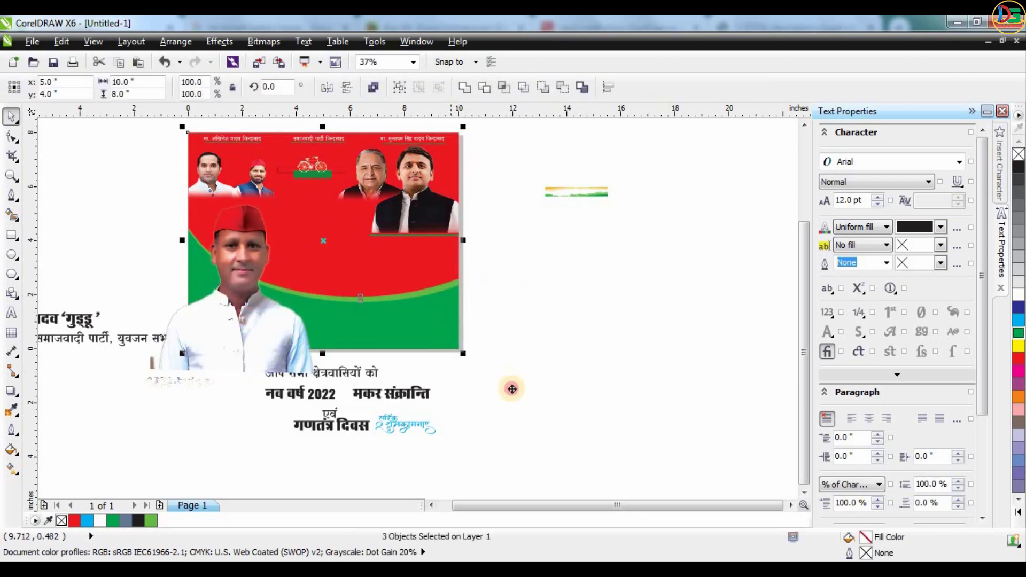
pyautogui.moveTo(342, 232); pyautogui.dragTo(476, 356)
pyautogui.hotkey('ctrl', 'z')
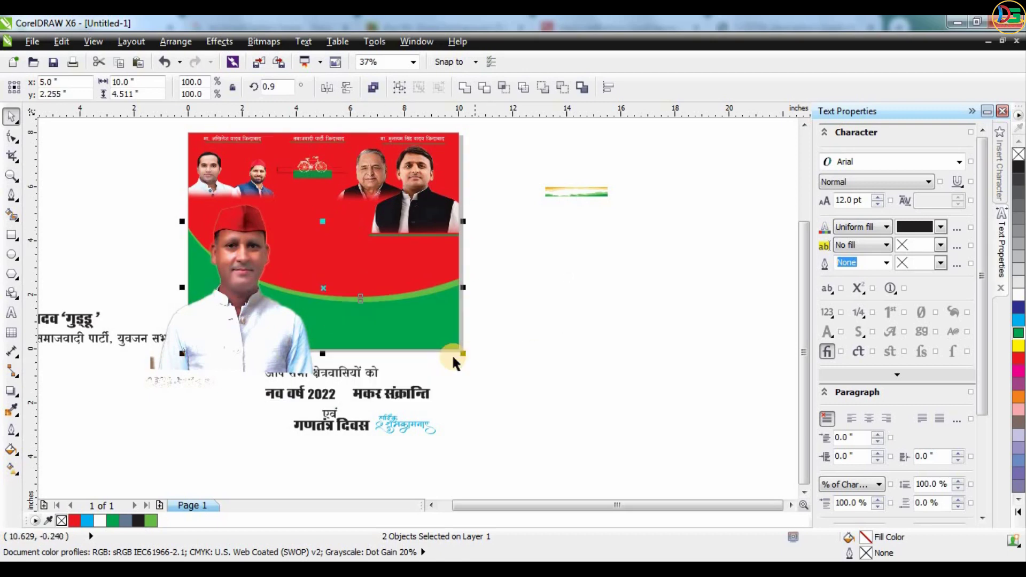
pyautogui.hotkey('ctrl', 'g')
# Try to PowerClip the grouped green curves inside the red poster background.
pyautogui.rightClick(410, 320)
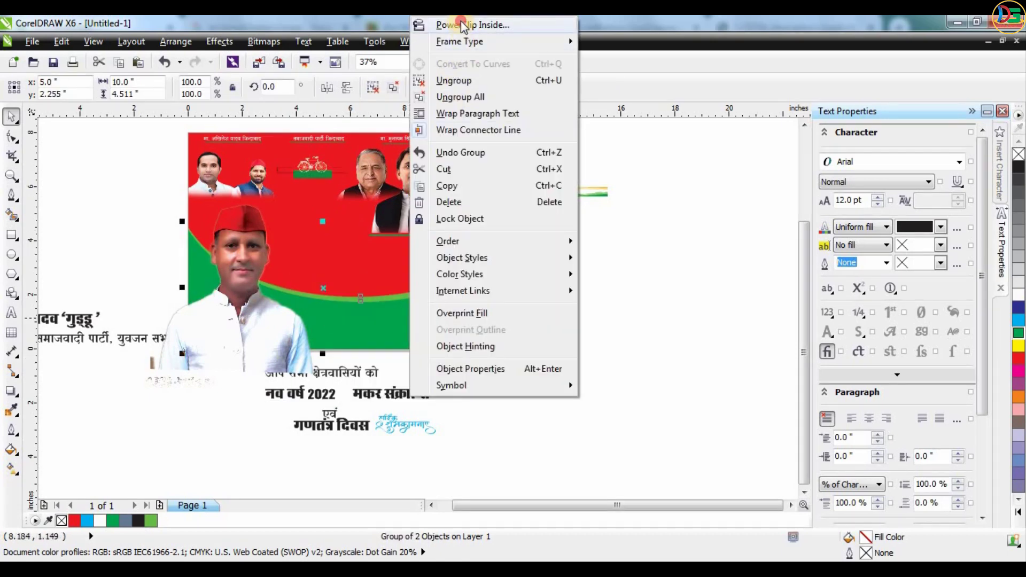
pyautogui.click(461, 27)
pyautogui.click(229, 192)
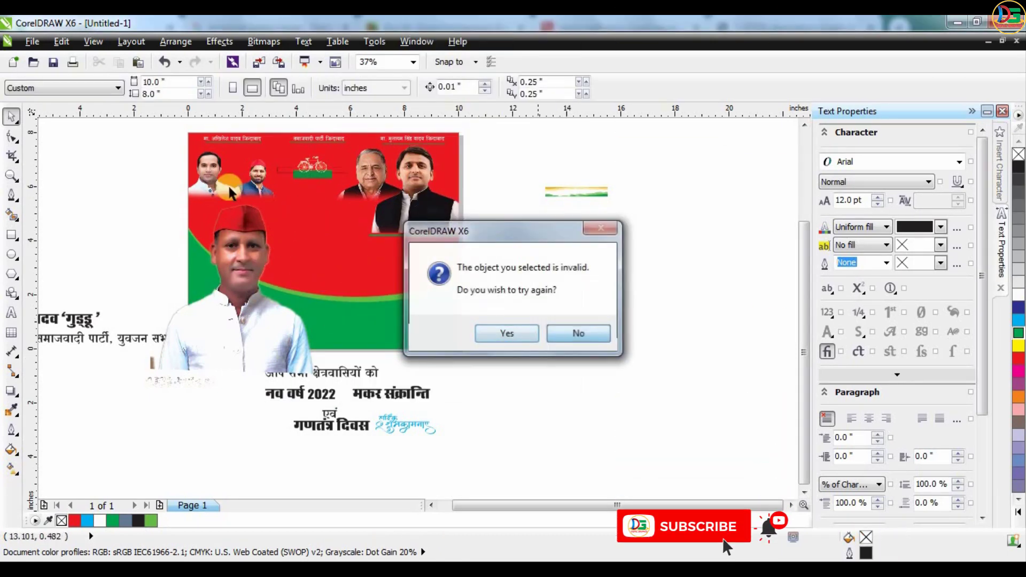
pyautogui.moveTo(362, 312); pyautogui.dragTo(380, 314)
pyautogui.hotkey('ctrl', 'z')
# PowerClip the grouped green curves inside the red background rectangle, using its left edge as the target.
pyautogui.rightClick(383, 315)
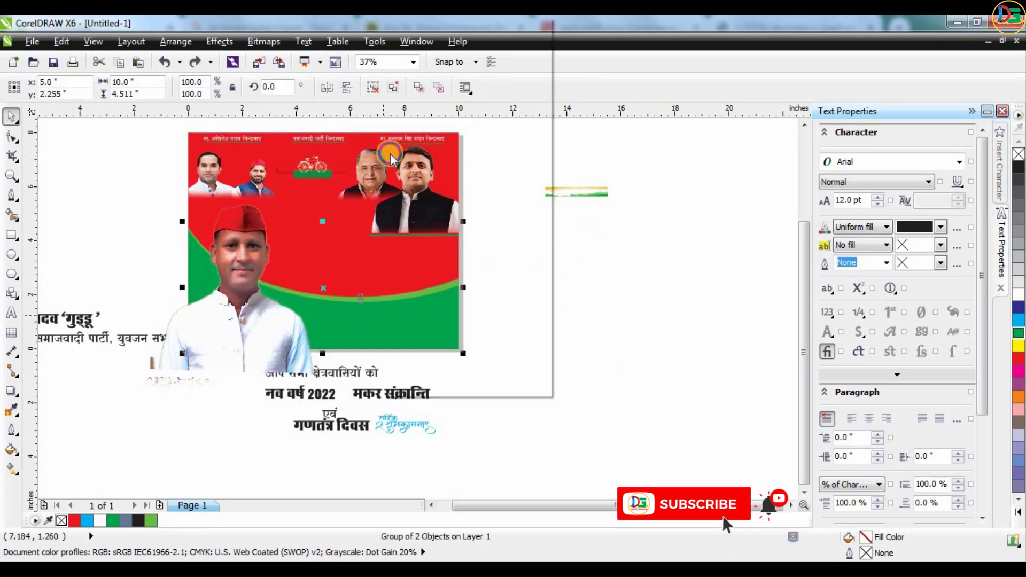
pyautogui.click(428, 21)
pyautogui.click(188, 143)
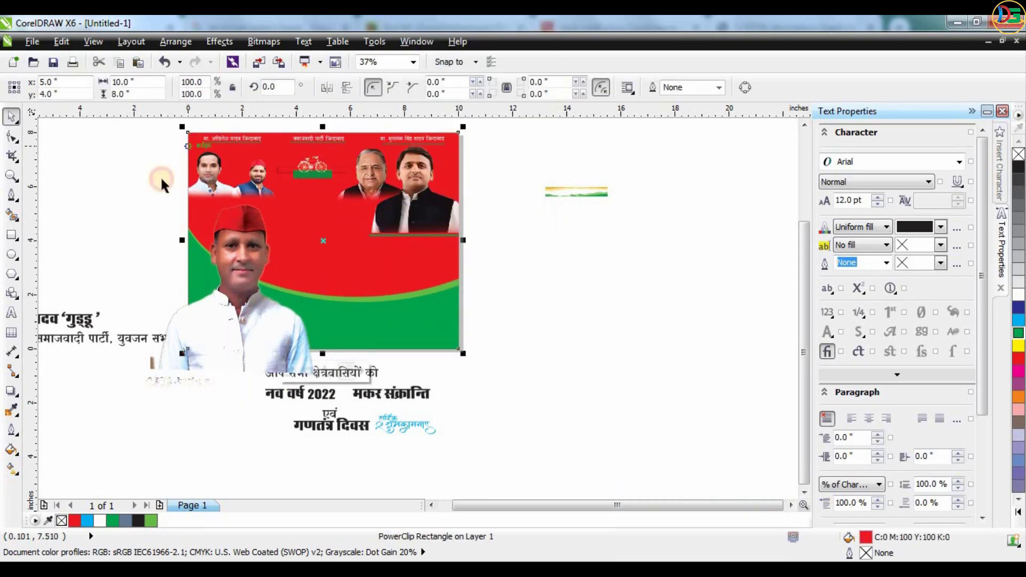
# Try to PowerClip the large portrait of the man in the red cap inside the poster background.
pyautogui.click(229, 281)
pyautogui.rightClick(241, 299)
pyautogui.click(293, 243)
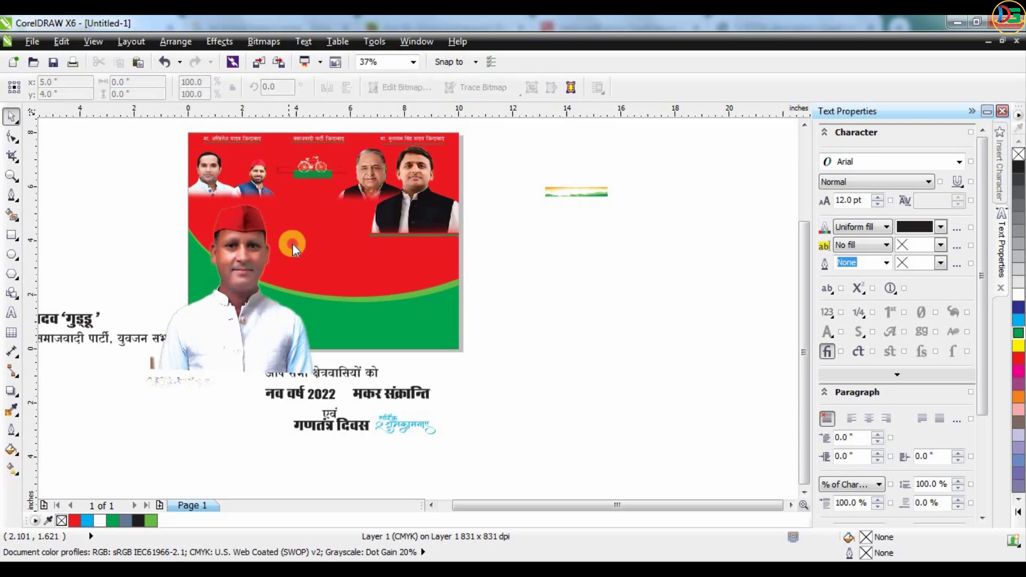
pyautogui.click(566, 333)
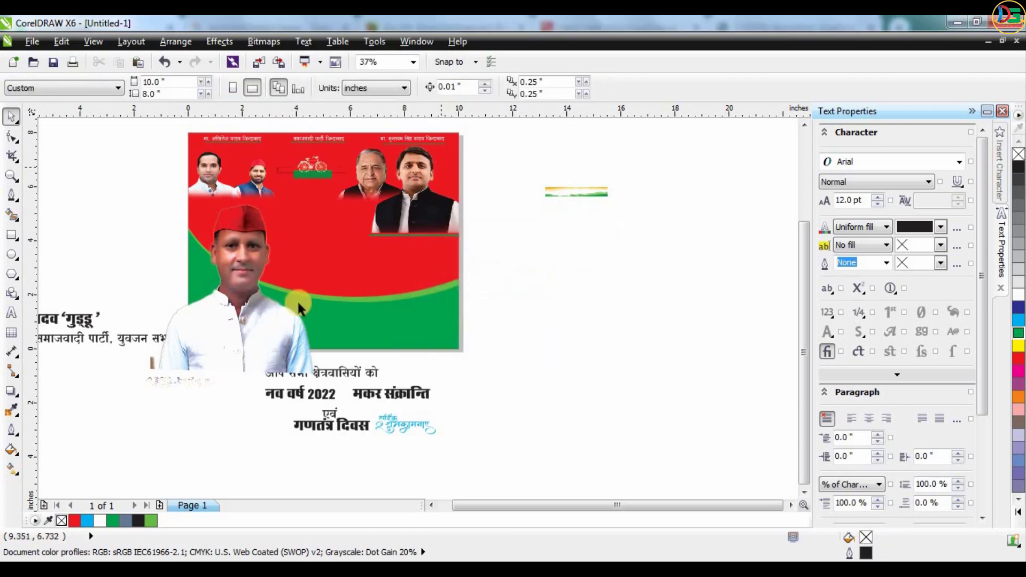
# PowerClip the large red-cap portrait inside the red background rectangle so it is cropped at the poster edges.
pyautogui.rightClick(262, 321)
pyautogui.click(323, 26)
pyautogui.click(449, 158)
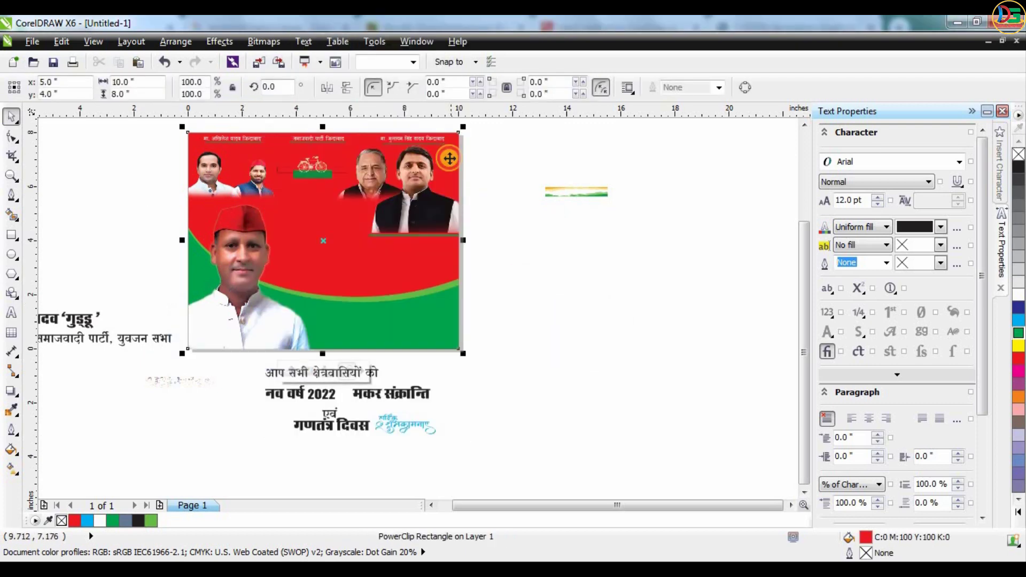
pyautogui.click(180, 261)
# Move the text "आप सभी क्षेत्रवासियों को" under the bicycle emblem, fill it white and shrink it to about 32 pt.
pyautogui.scroll(-1, 517, 270)
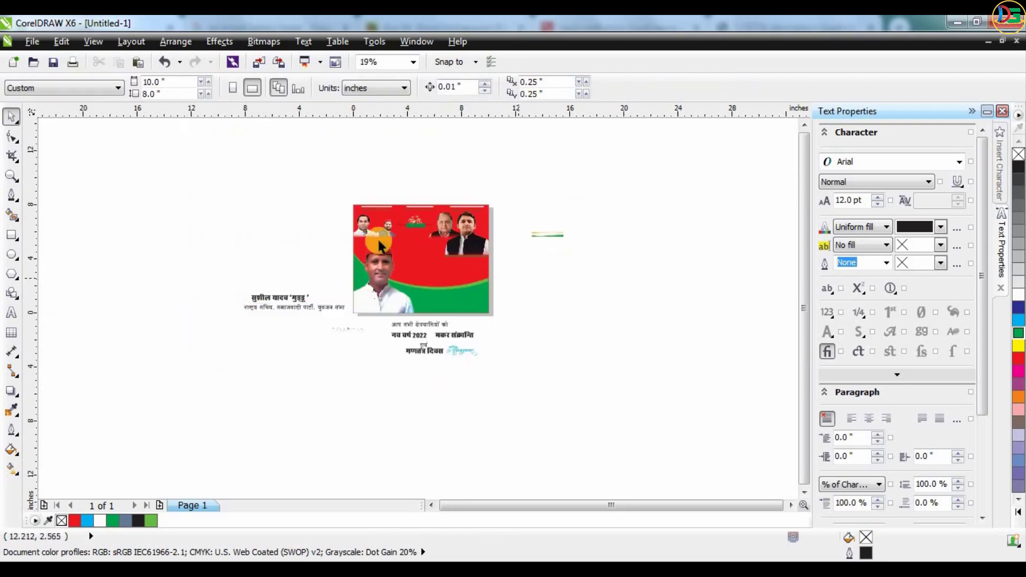
pyautogui.scroll(1, 369, 264)
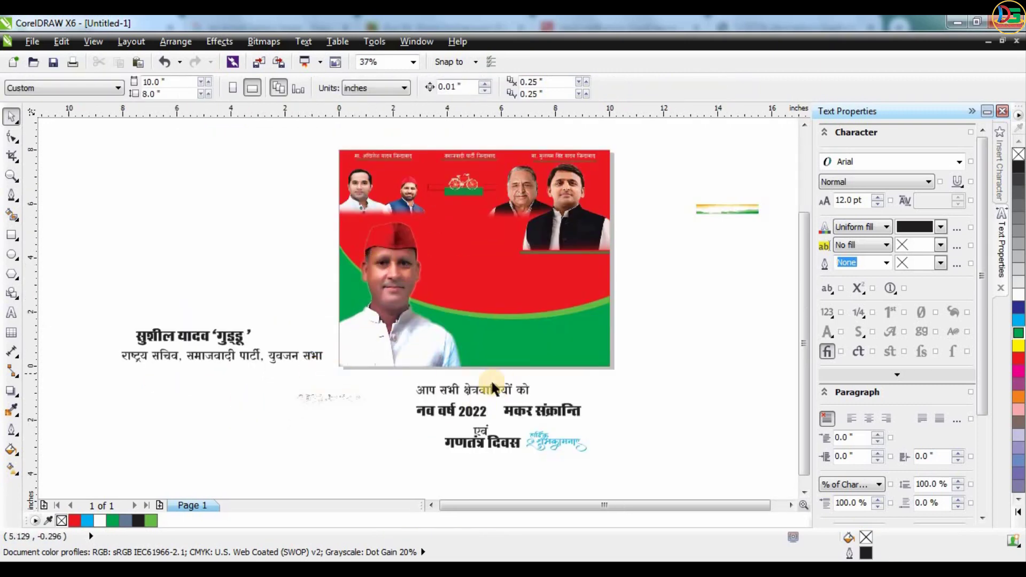
pyautogui.moveTo(491, 380); pyautogui.dragTo(492, 220)
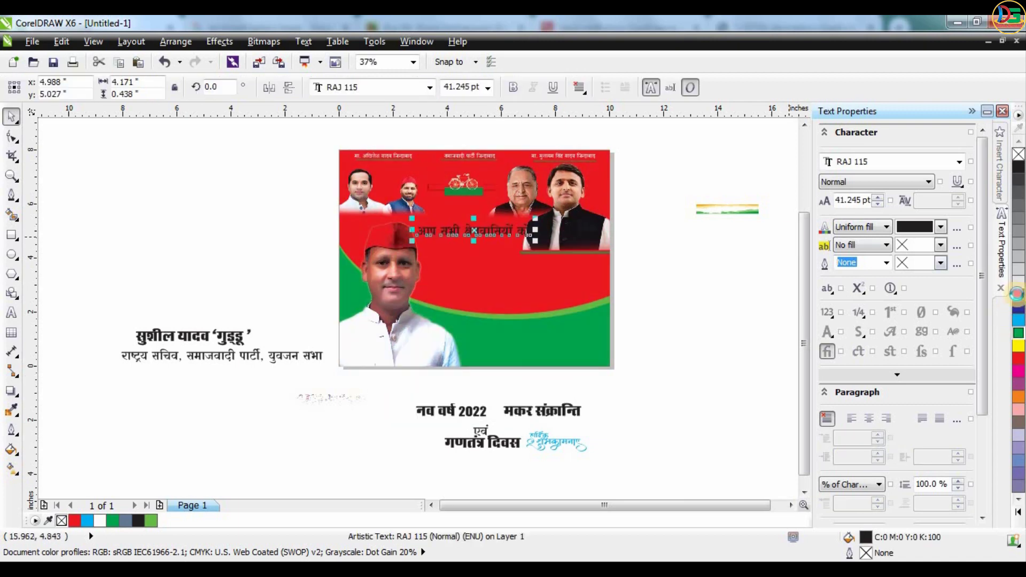
pyautogui.click(1018, 295)
pyautogui.scroll(1, 578, 155)
pyautogui.moveTo(490, 289); pyautogui.dragTo(451, 310)
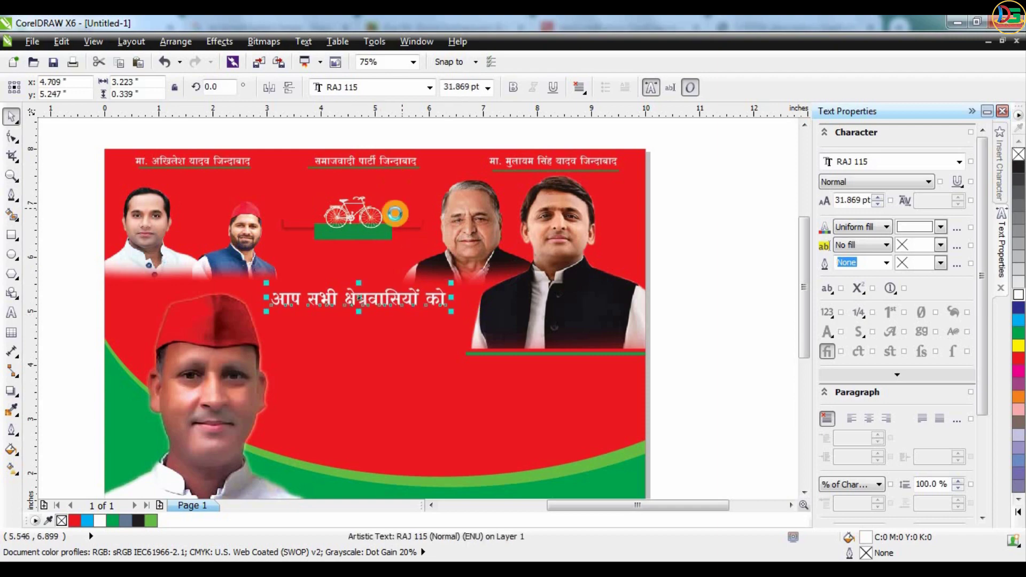
# Place "नव वर्ष 2022" beneath the white greeting line, fill it yellow and stretch it to about 3.47 inches wide.
pyautogui.scroll(-1, 394, 214)
pyautogui.click(576, 381)
pyautogui.moveTo(382, 441); pyautogui.dragTo(468, 289)
pyautogui.scroll(1, 387, 279)
pyautogui.click(1019, 345)
pyautogui.scroll(1, 356, 271)
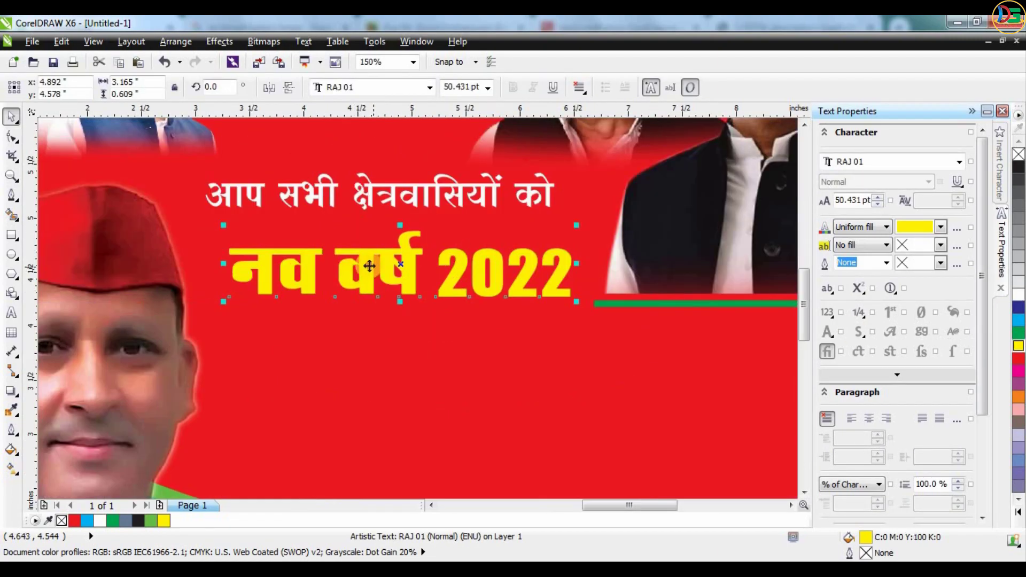
pyautogui.moveTo(389, 264); pyautogui.dragTo(378, 251)
pyautogui.moveTo(567, 250); pyautogui.dragTo(545, 249)
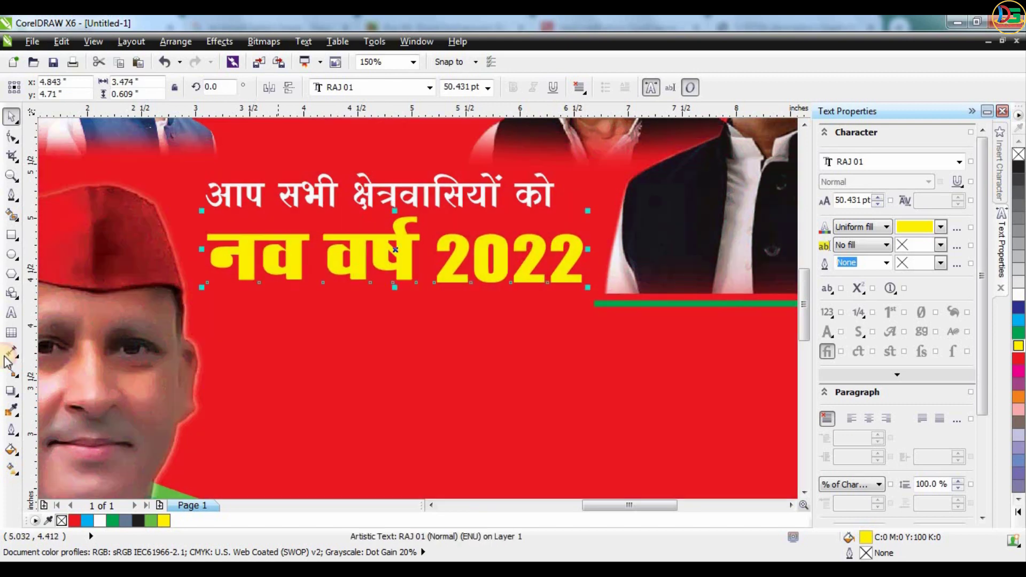
# Give "नव वर्ष 2022" a 4 pt red outline with rounded corners, placed behind the fill and scaling with the object.
pyautogui.press('F12')
pyautogui.click(428, 209)
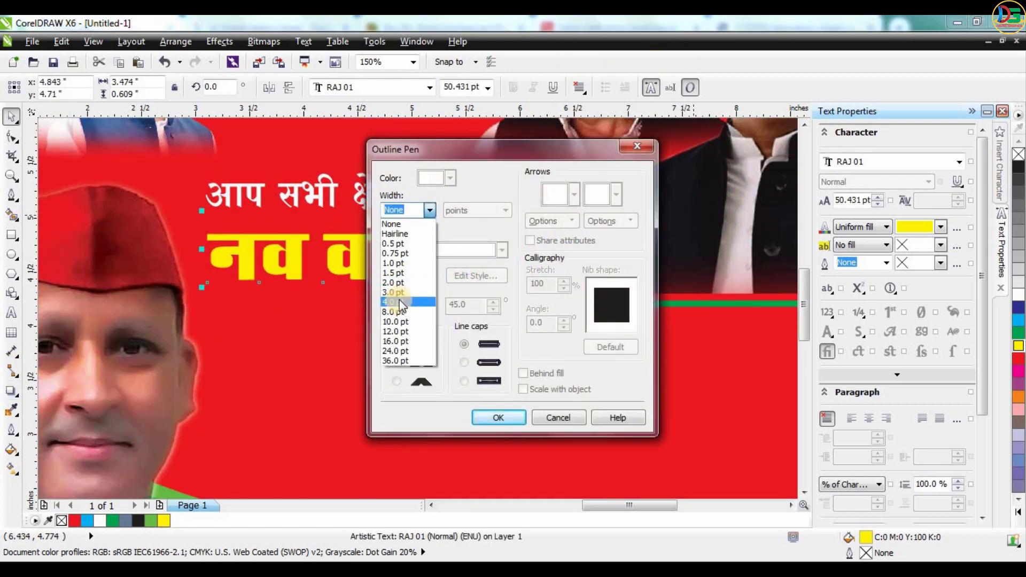
pyautogui.click(399, 300)
pyautogui.click(450, 178)
pyautogui.click(459, 214)
pyautogui.click(397, 364)
pyautogui.click(523, 373)
pyautogui.click(523, 389)
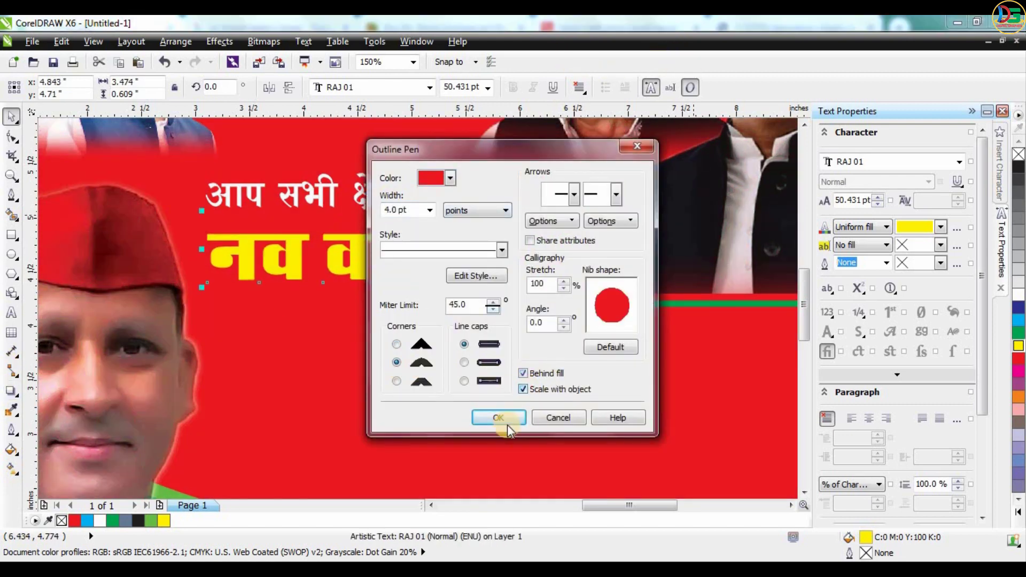
pyautogui.click(502, 419)
# Add a drop shadow falling straight down from "नव वर्ष 2022", offset about 0.1 inch.
pyautogui.moveTo(395, 249); pyautogui.dragTo(395, 296)
pyautogui.click(8, 122)
pyautogui.scroll(-1, 303, 176)
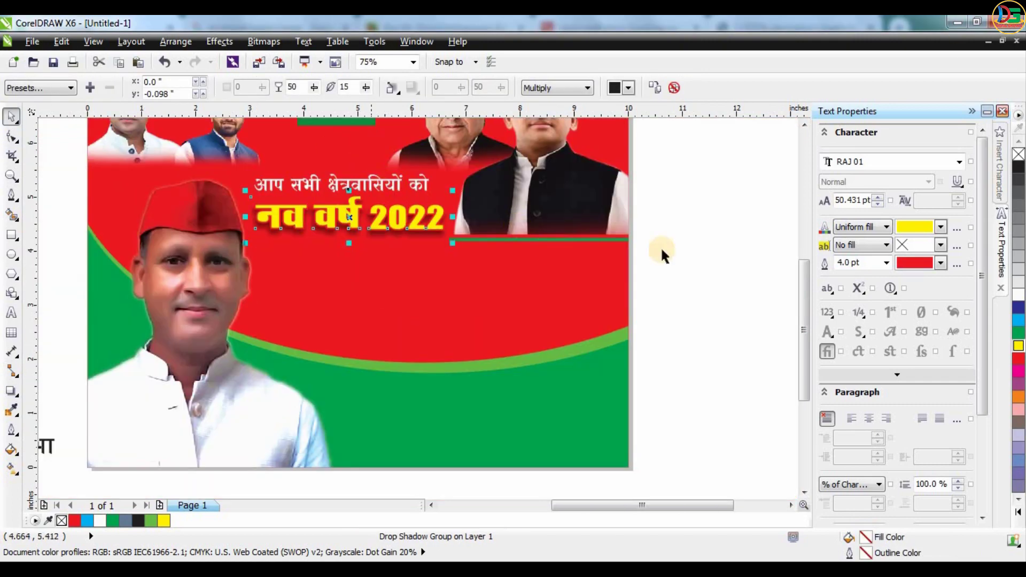
pyautogui.click(663, 251)
# Move the text "मकर संक्रान्ति" onto the poster directly below "नव वर्ष 2022".
pyautogui.scroll(-1, 512, 267)
pyautogui.moveTo(485, 411); pyautogui.dragTo(451, 281)
pyautogui.scroll(1, 418, 268)
# Stretch "नव वर्ष 2022" vertically to about 0.79 inch high, keeping its width.
pyautogui.click(450, 241)
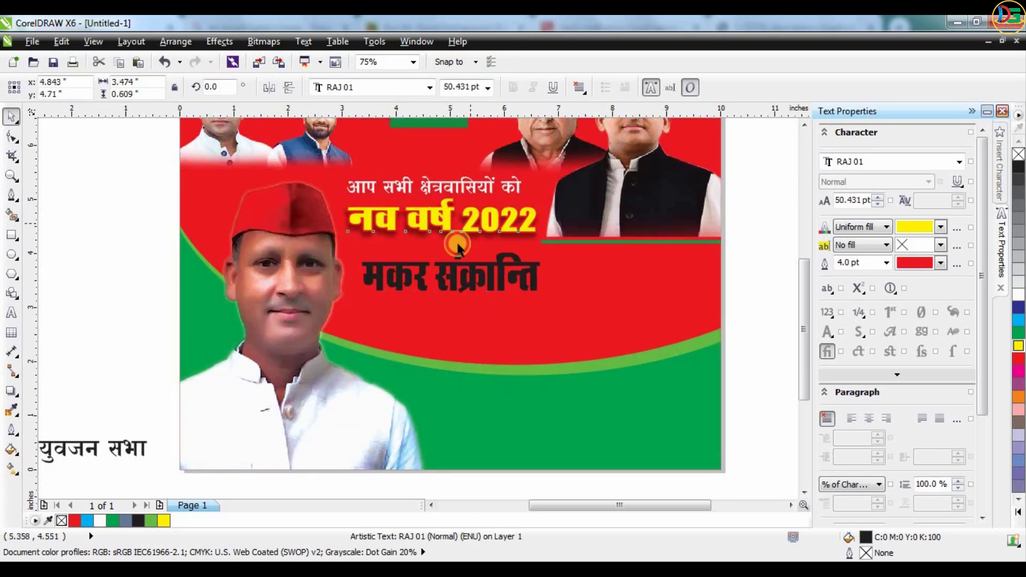
pyautogui.scroll(-1, 438, 251)
pyautogui.scroll(-1, 737, 235)
pyautogui.scroll(1, 567, 233)
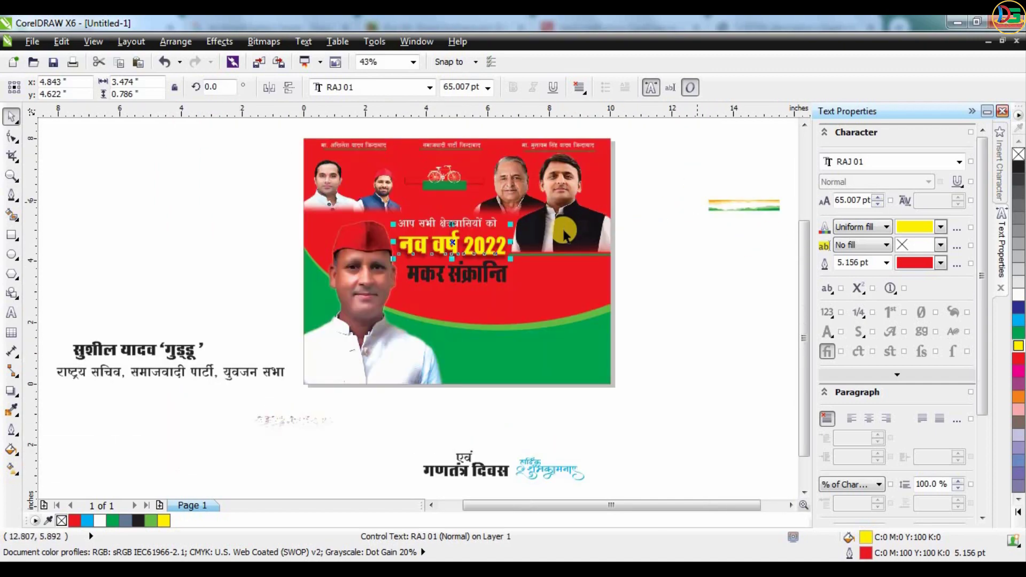
pyautogui.click(689, 206)
# Move the tricolour strip and the text "गणतंत्र दिवस" onto the poster below "मकर संक्रान्ति".
pyautogui.scroll(-1, 679, 209)
pyautogui.scroll(1, 593, 224)
pyautogui.moveTo(627, 247); pyautogui.dragTo(389, 339)
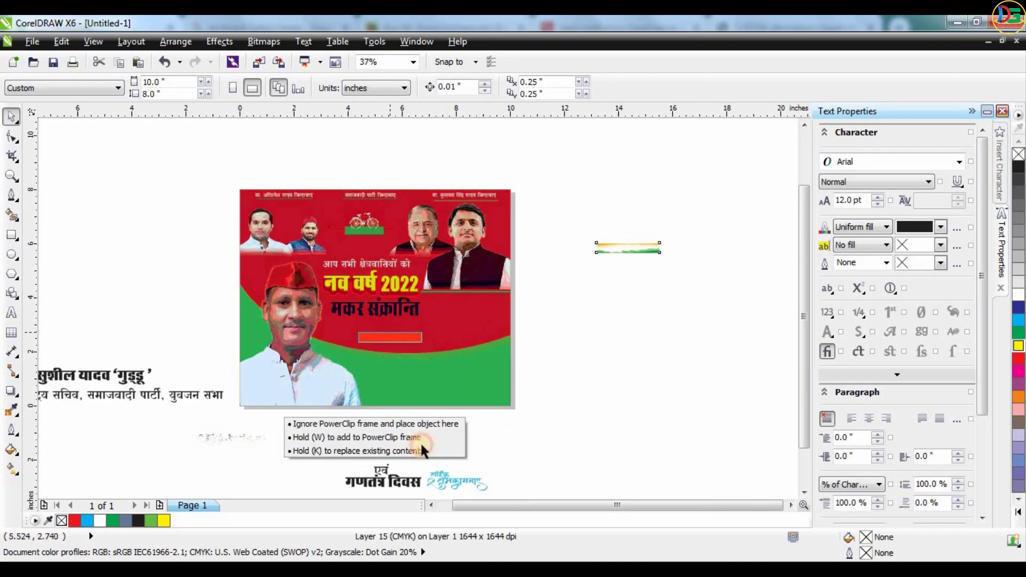
pyautogui.moveTo(383, 486); pyautogui.dragTo(369, 329)
# Fill the text "मकर संक्रान्ति" with white.
pyautogui.scroll(2, 366, 328)
pyautogui.click(375, 303)
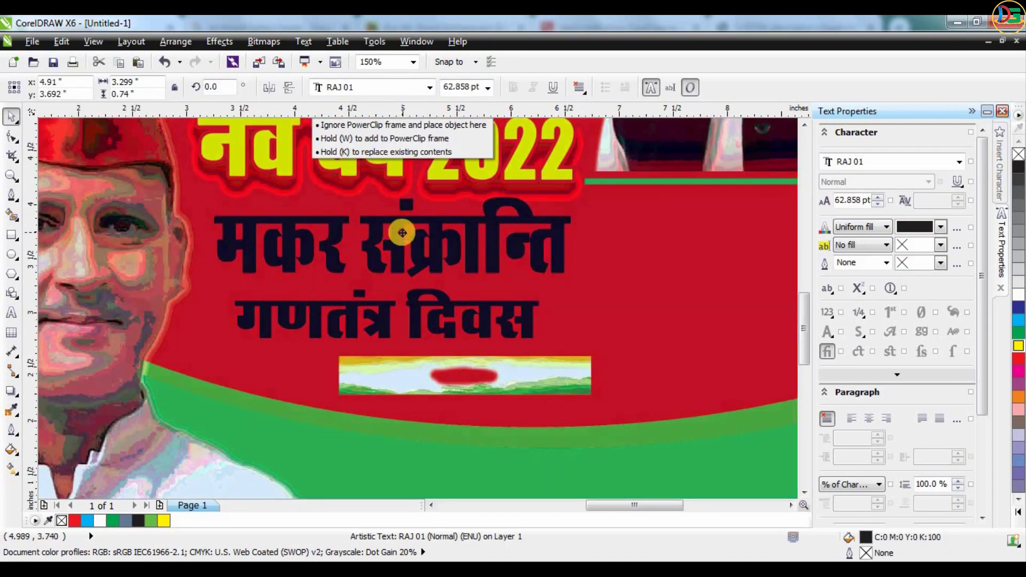
pyautogui.click(1010, 303)
# Apply a 4 pt red outline to the "मकर संक्रान्ति" text.
pyautogui.scroll(-1, 535, 298)
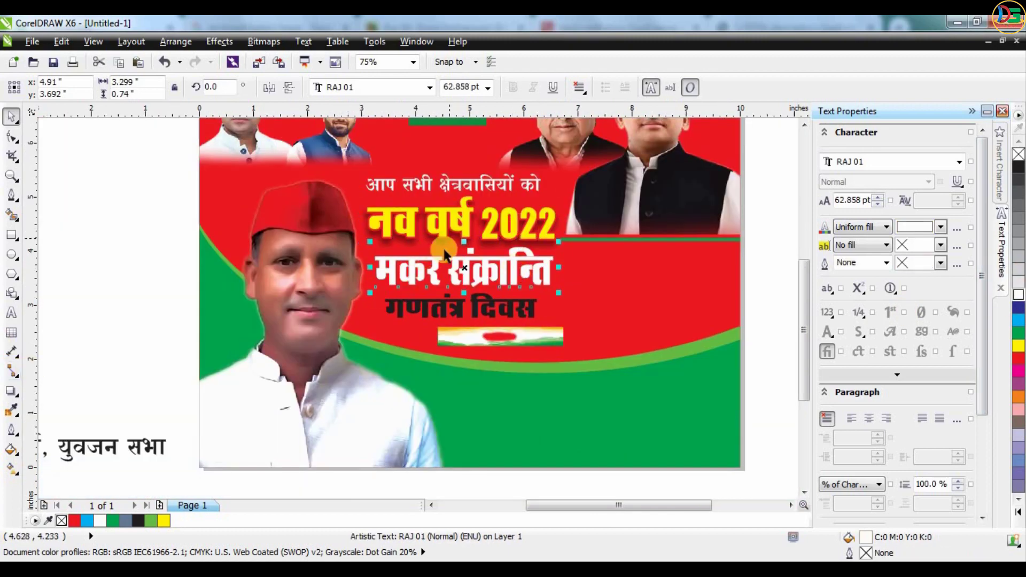
pyautogui.press('F12')
pyautogui.click(423, 209)
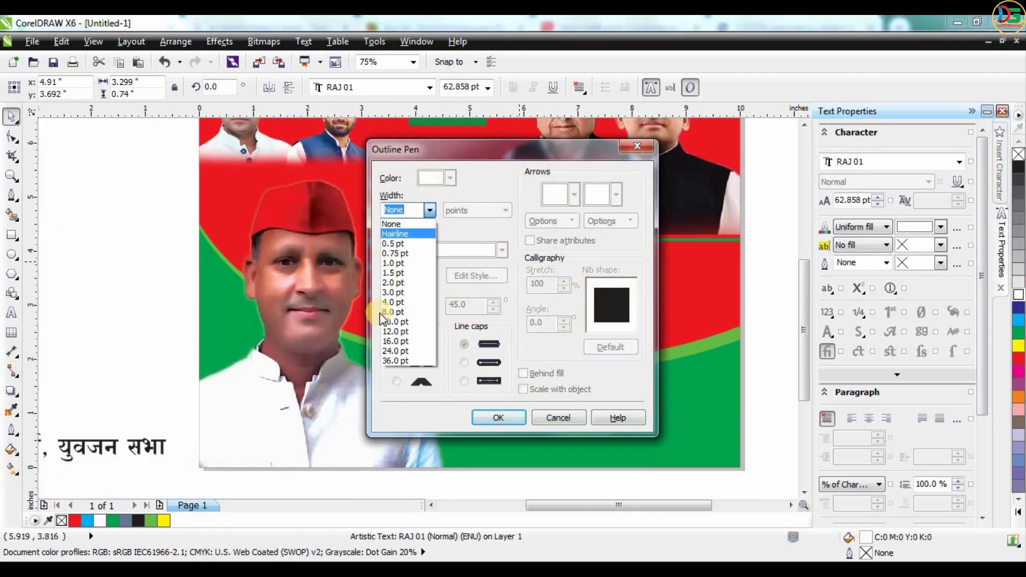
pyautogui.click(398, 320)
pyautogui.click(451, 178)
pyautogui.click(456, 214)
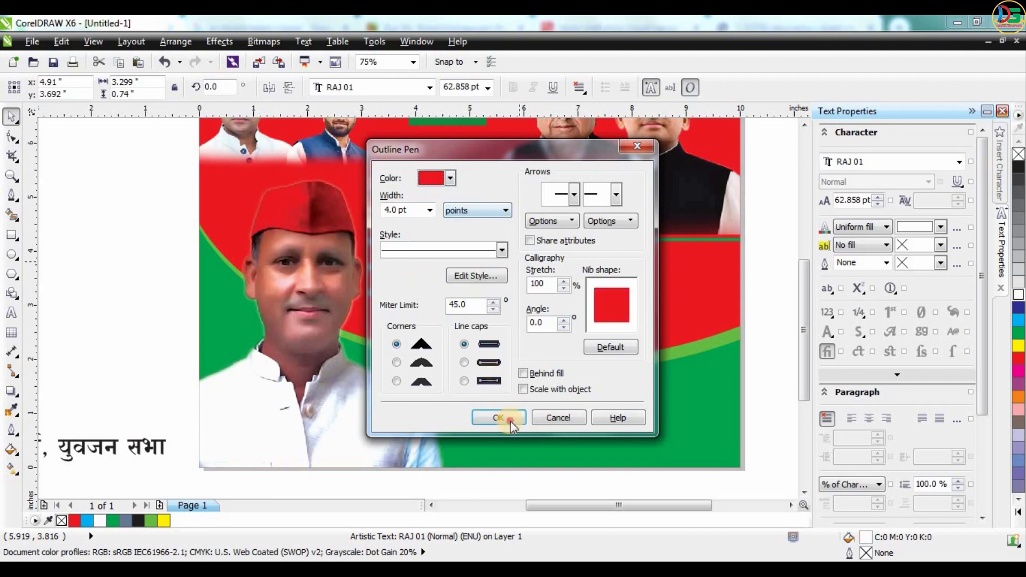
pyautogui.click(511, 420)
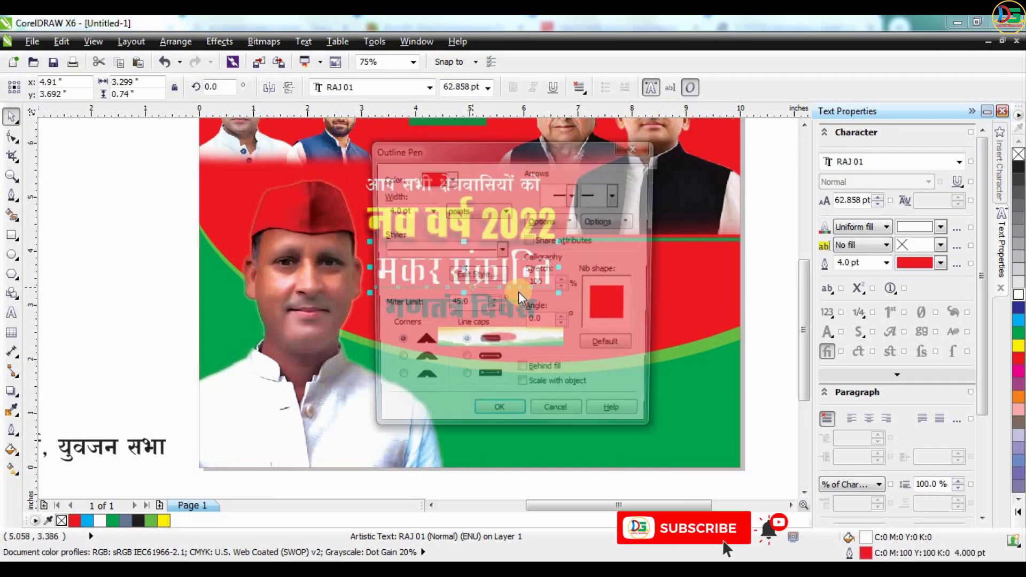
# Set the outline of "मकर संक्रान्ति" behind the fill, scaling with the object, with rounded corners and line caps.
pyautogui.click(522, 366)
pyautogui.click(522, 381)
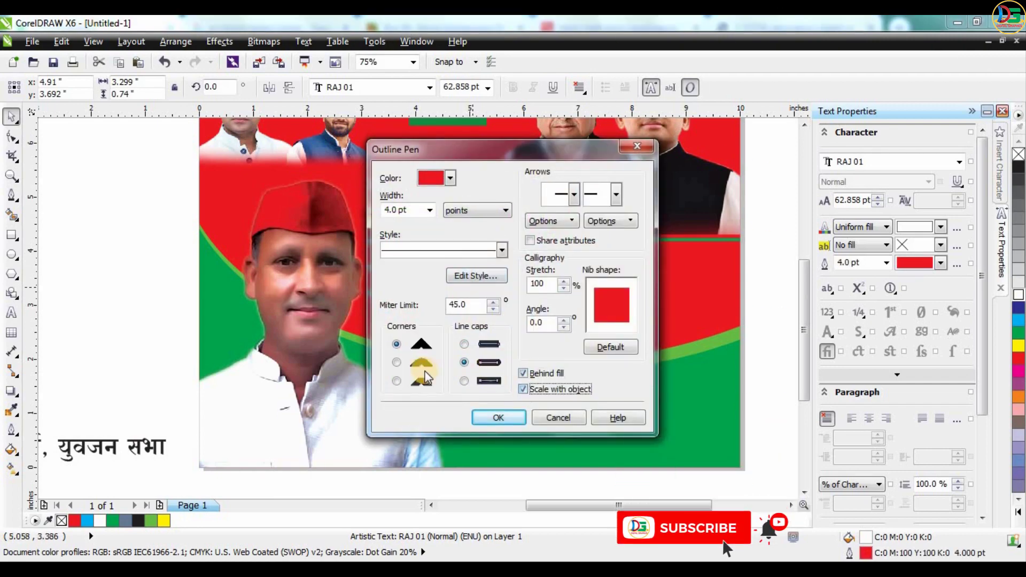
pyautogui.click(404, 355)
pyautogui.click(500, 407)
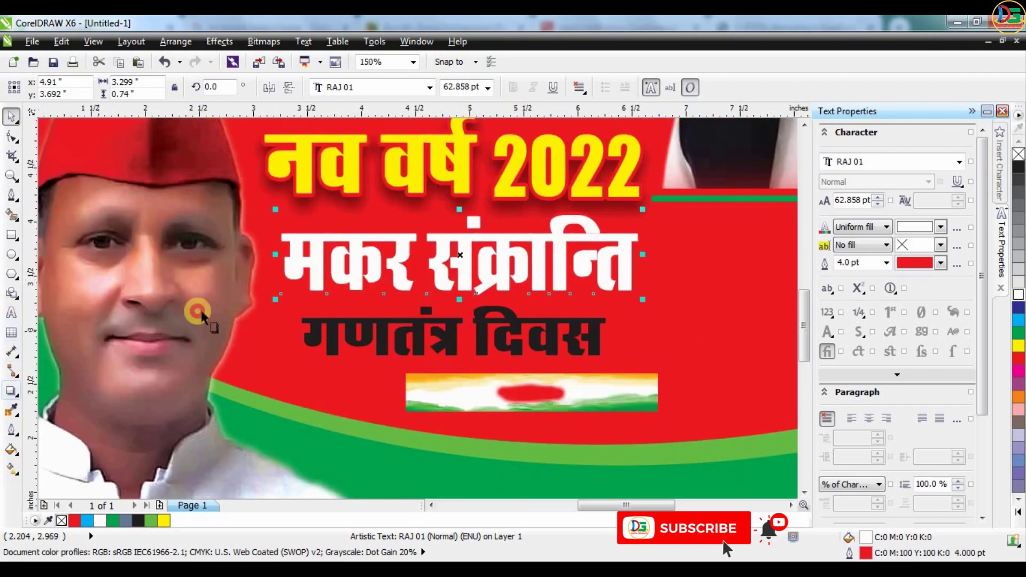
# Add a drop shadow to "मकर संक्रान्ति", offset about 0.09 inch to the right and slightly downward.
pyautogui.moveTo(460, 255); pyautogui.dragTo(586, 300)
pyautogui.click(11, 117)
pyautogui.scroll(-1, 449, 297)
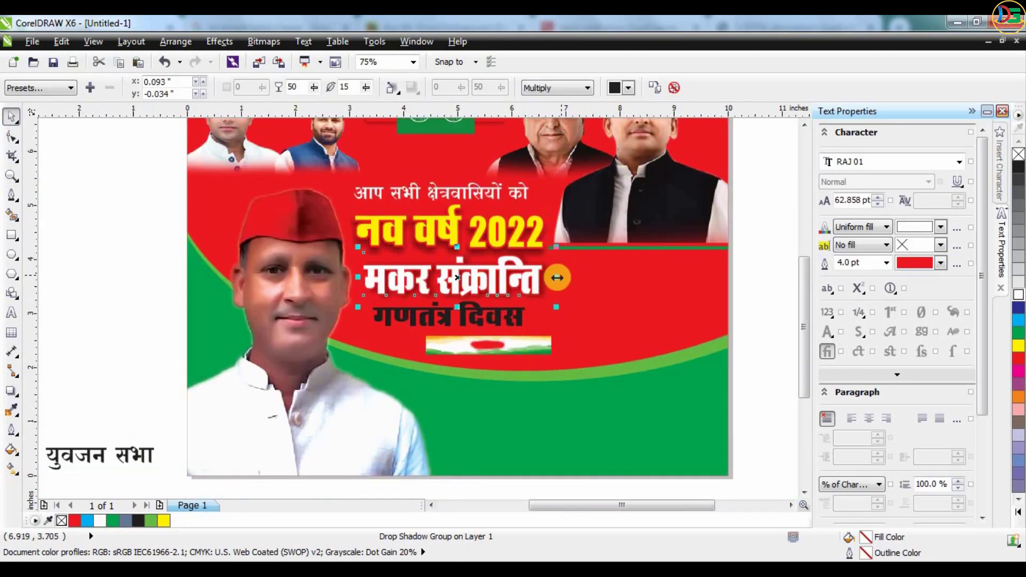
pyautogui.click(557, 277)
pyautogui.click(112, 368)
# Move the colorful ribbon confetti image onto the poster, centred over the festival greeting texts.
pyautogui.scroll(-1, 415, 325)
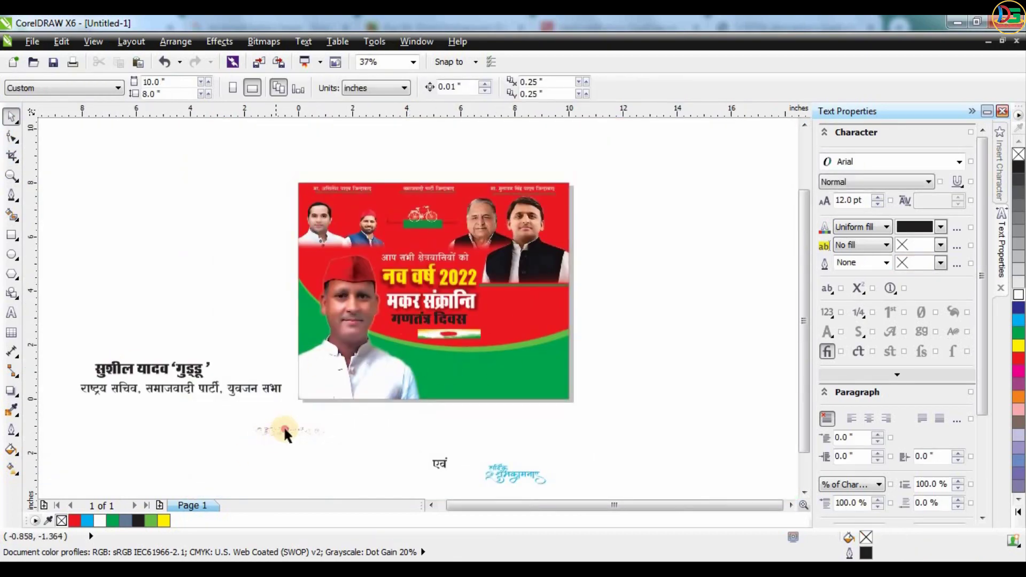
pyautogui.moveTo(283, 431); pyautogui.dragTo(425, 274)
pyautogui.scroll(2, 443, 258)
pyautogui.moveTo(582, 220); pyautogui.dragTo(409, 251)
pyautogui.scroll(-1, 410, 251)
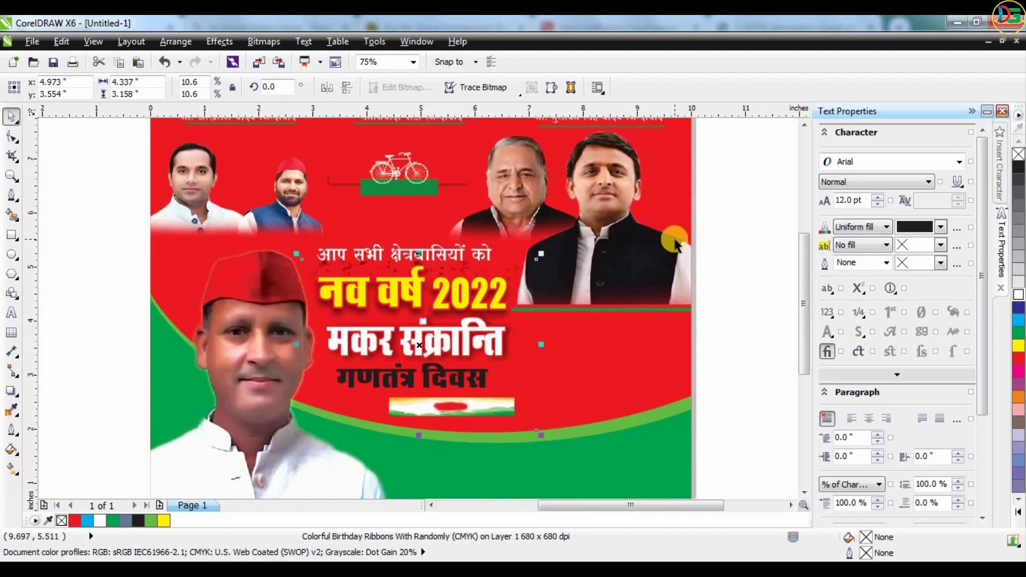
# Move the tricolour image onto the lower-right green area and enlarge "गणतंत्र दिवस" to about 3.43 × 0.81 inch.
pyautogui.click(744, 208)
pyautogui.scroll(-1, 465, 274)
pyautogui.scroll(1, 460, 328)
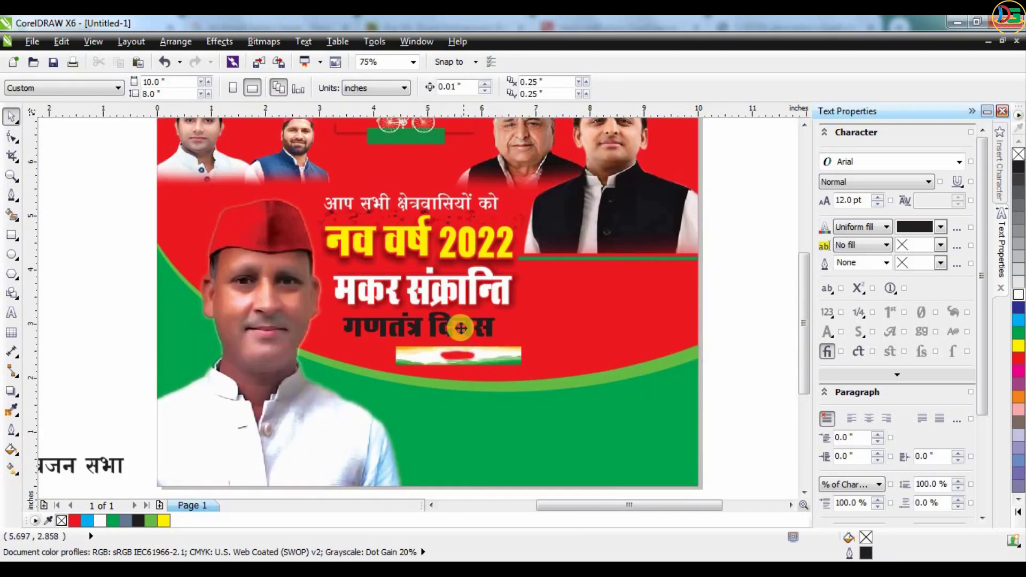
pyautogui.moveTo(490, 357); pyautogui.dragTo(521, 347)
pyautogui.click(488, 329)
pyautogui.moveTo(432, 352); pyautogui.dragTo(432, 365)
pyautogui.hotkey('ctrl', 'z')
pyautogui.hotkey('ctrl', 'z')
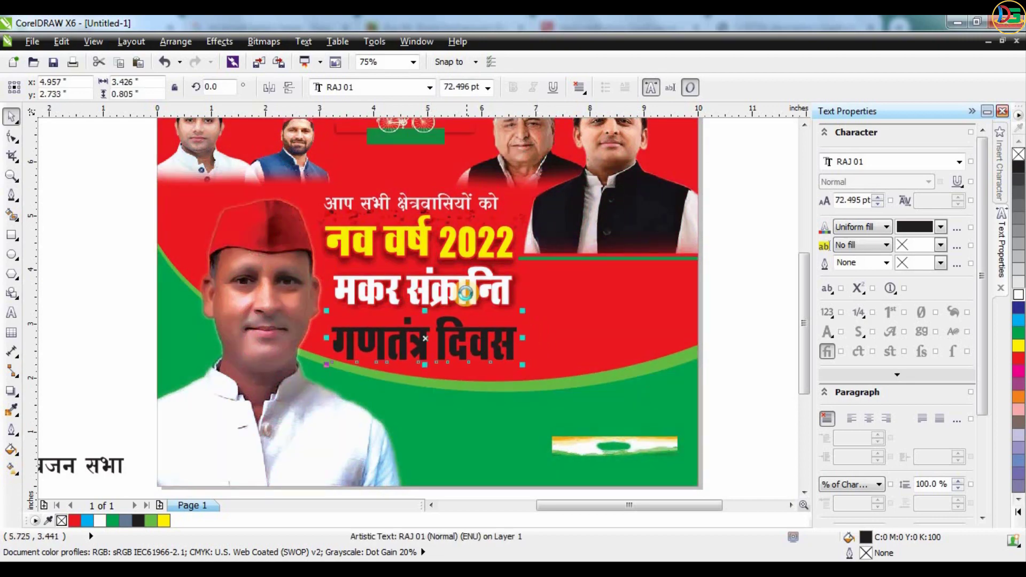
# Position "एवं" between "मकर संक्रान्ति" and "गणतंत्र दिवस", and fill both "एवं" and "गणतंत्र दिवस" with white.
pyautogui.scroll(-1, 465, 294)
pyautogui.scroll(2, 418, 310)
pyautogui.moveTo(451, 285)
pyautogui.mouseDown()
pyautogui.moveTo(441, 293)
pyautogui.moveTo(461, 288)
pyautogui.mouseUp()
pyautogui.click(1019, 307)
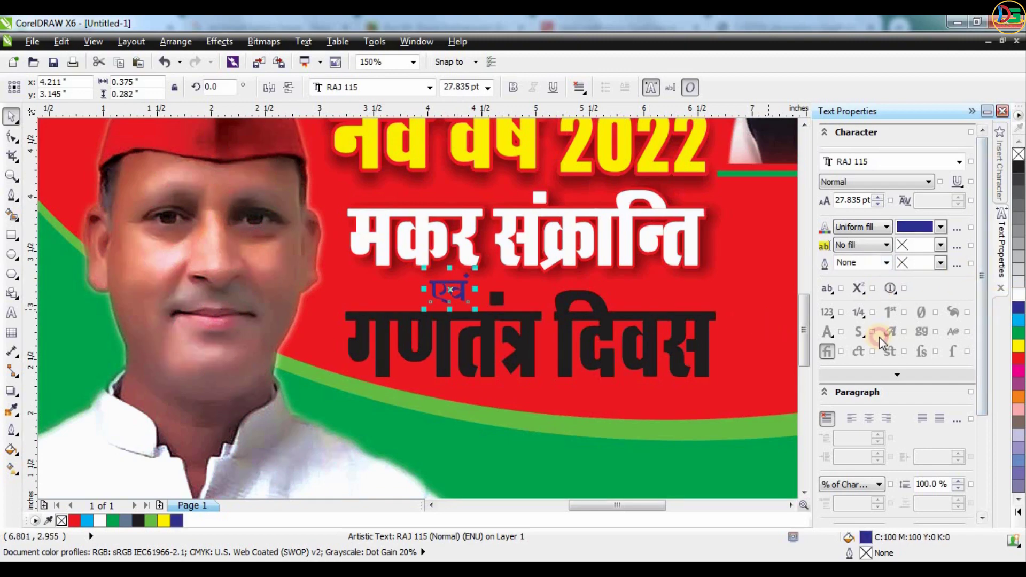
pyautogui.click(1018, 295)
pyautogui.click(669, 314)
pyautogui.click(1018, 295)
# PowerClip the tricolour image inside the "गणतंत्र दिवस" text.
pyautogui.scroll(-1, 509, 300)
pyautogui.rightClick(675, 420)
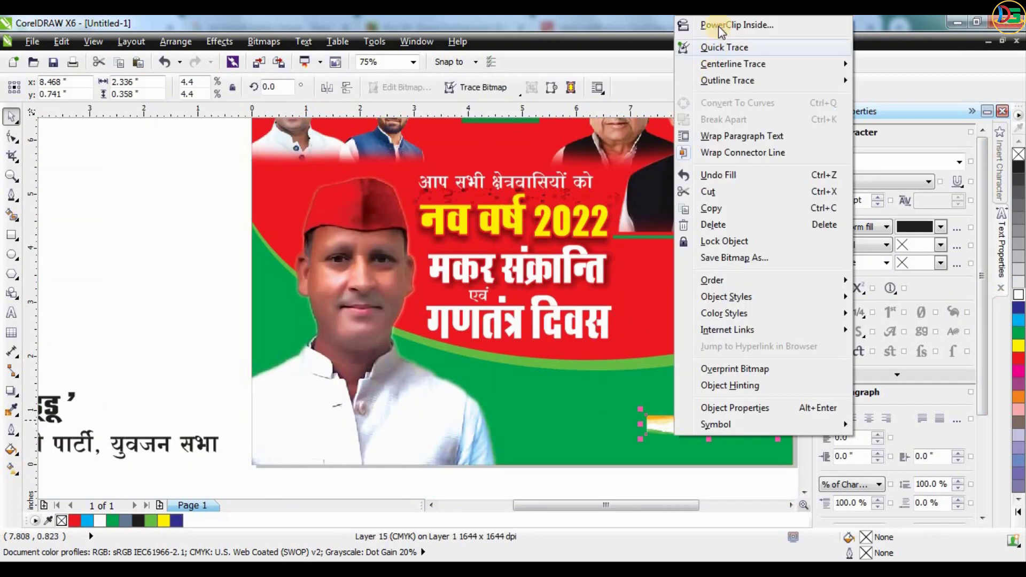
pyautogui.click(737, 25)
pyautogui.click(541, 332)
# Edit the PowerClip contents of "गणतंत्र दिवस", stretching the tricolour image to about 3.68 × 0.84 inch so it covers the letters.
pyautogui.keyDown('ctrl'); pyautogui.click(579, 330); pyautogui.keyUp('ctrl')
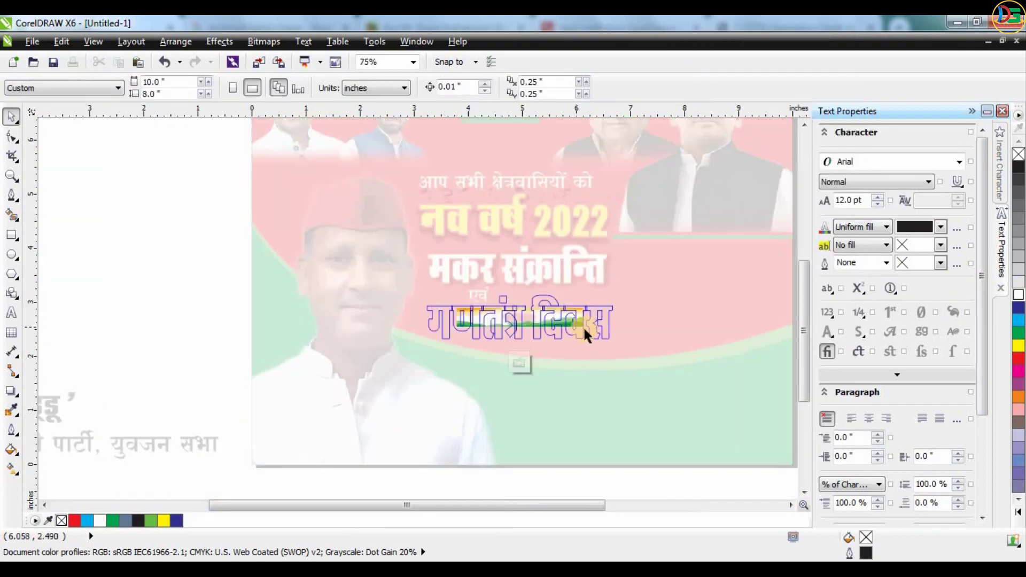
pyautogui.moveTo(577, 329); pyautogui.dragTo(626, 344)
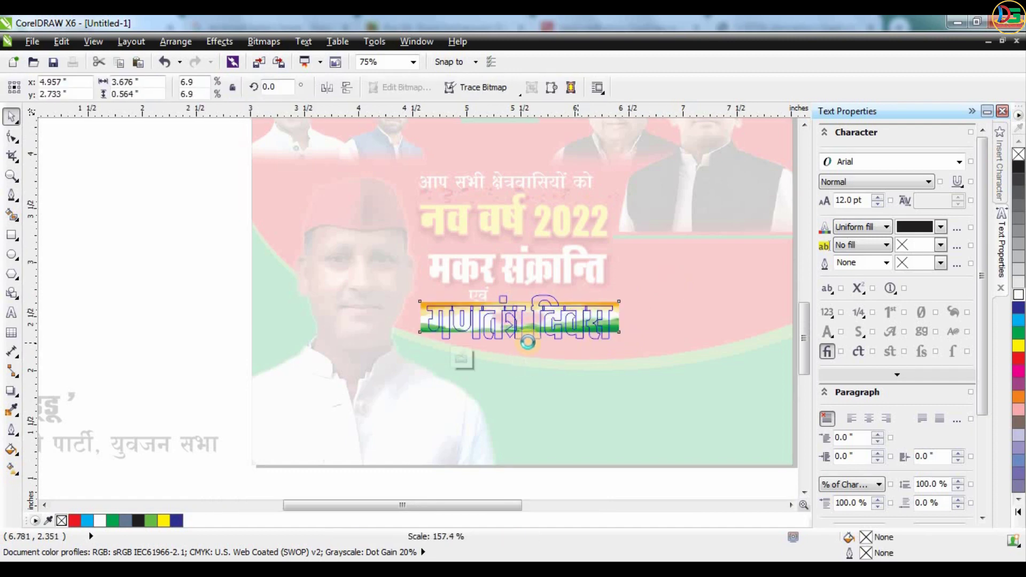
pyautogui.scroll(1, 518, 348)
pyautogui.moveTo(458, 328); pyautogui.dragTo(459, 338)
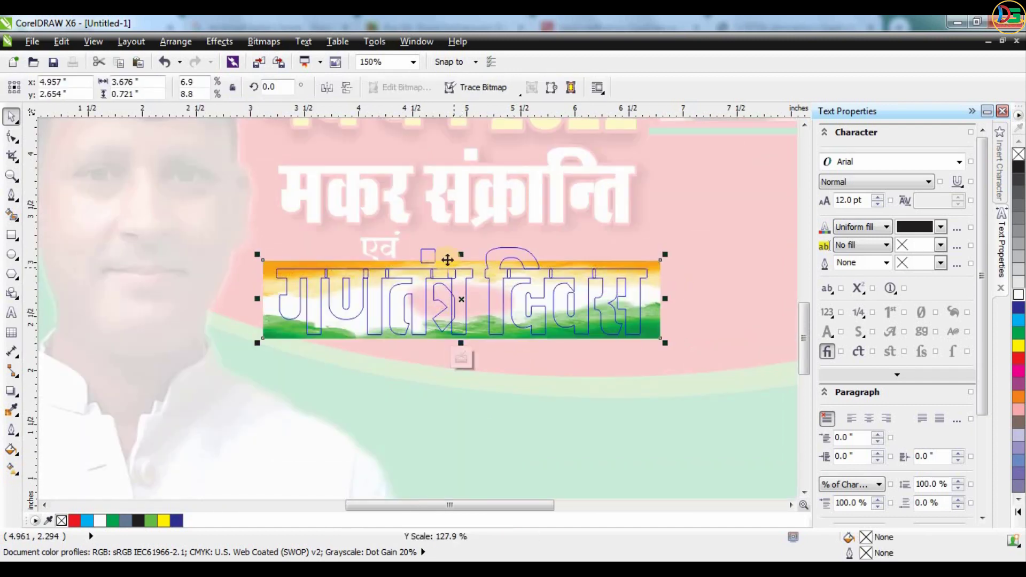
pyautogui.moveTo(457, 260); pyautogui.dragTo(457, 242)
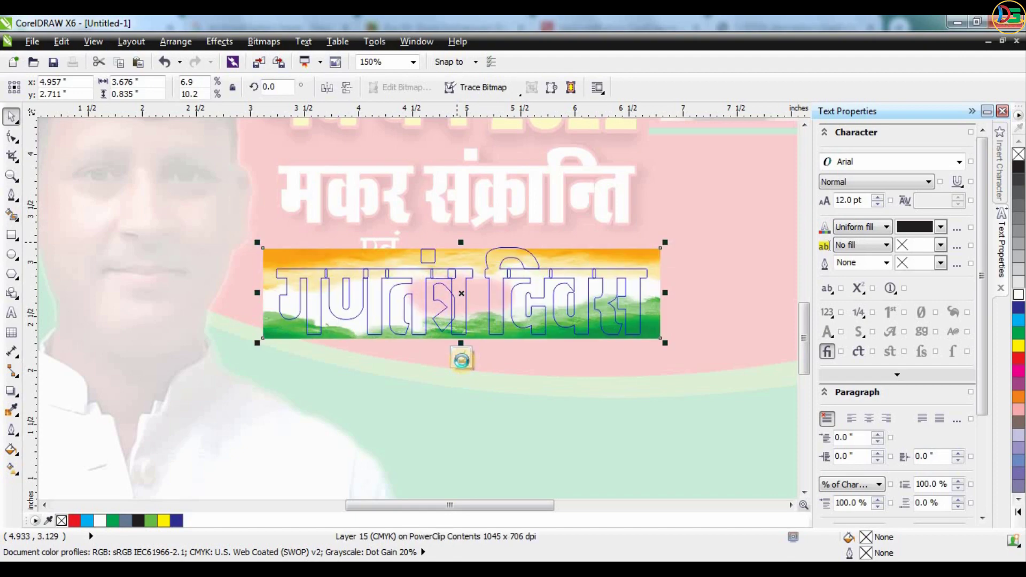
pyautogui.click(463, 364)
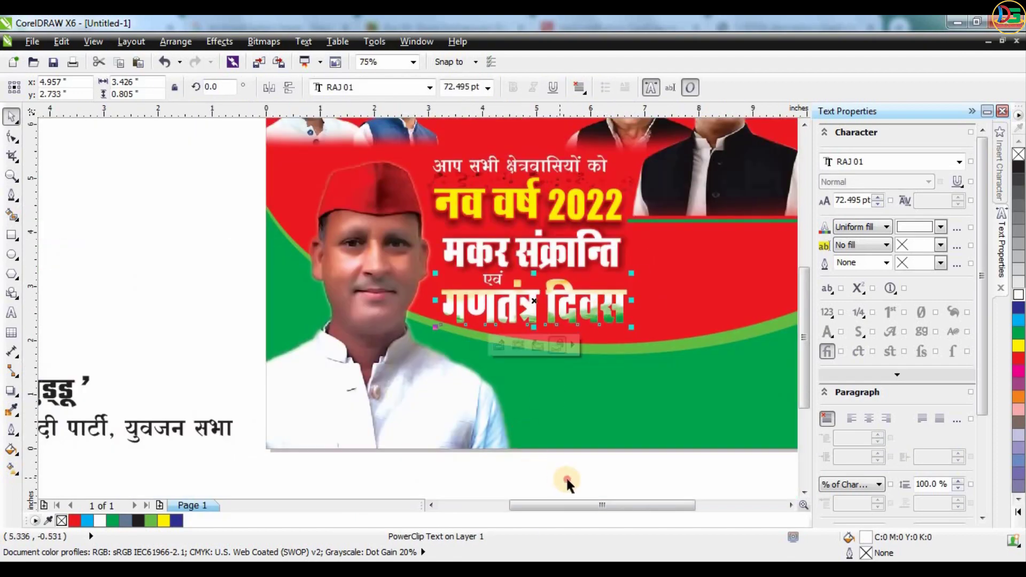
pyautogui.click(566, 476)
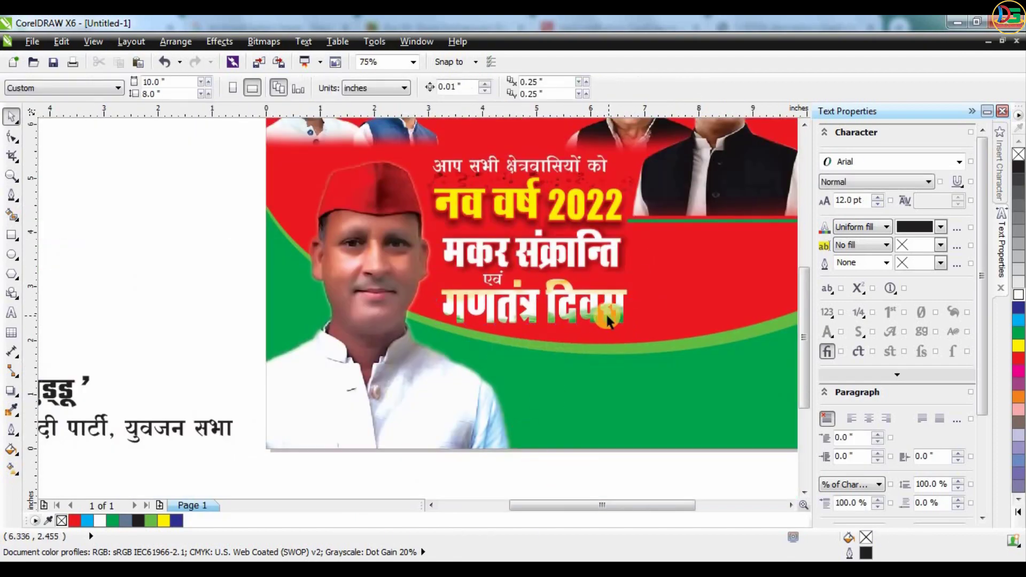
# Place the "हार्दिक शुभकामनाए" calligraphy in the red area below the large portraits, enlarged to about 2.97 × 1.35 inch.
pyautogui.scroll(-1, 607, 314)
pyautogui.moveTo(606, 465); pyautogui.dragTo(613, 303)
pyautogui.scroll(2, 689, 319)
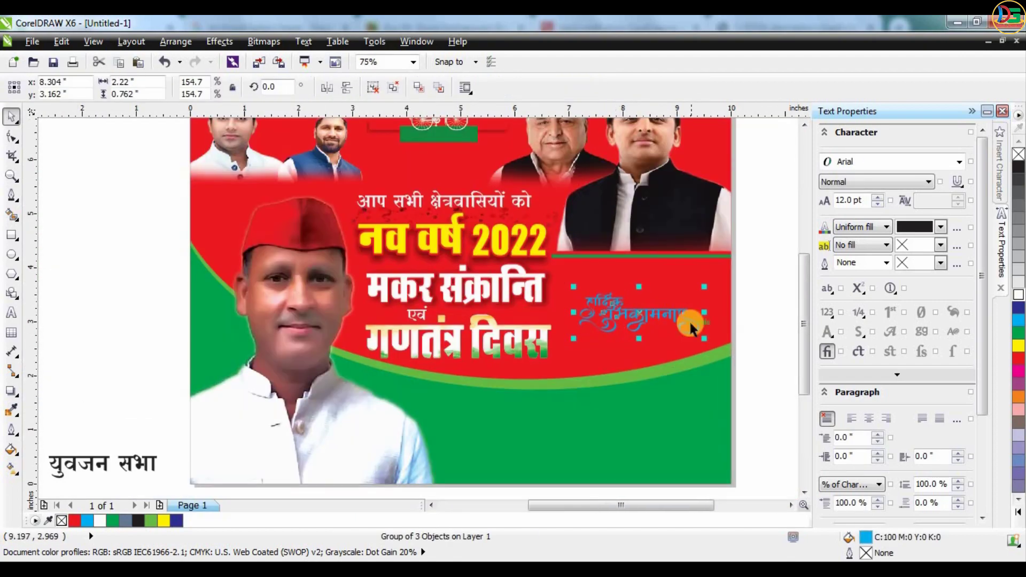
pyautogui.moveTo(713, 302); pyautogui.dragTo(755, 302)
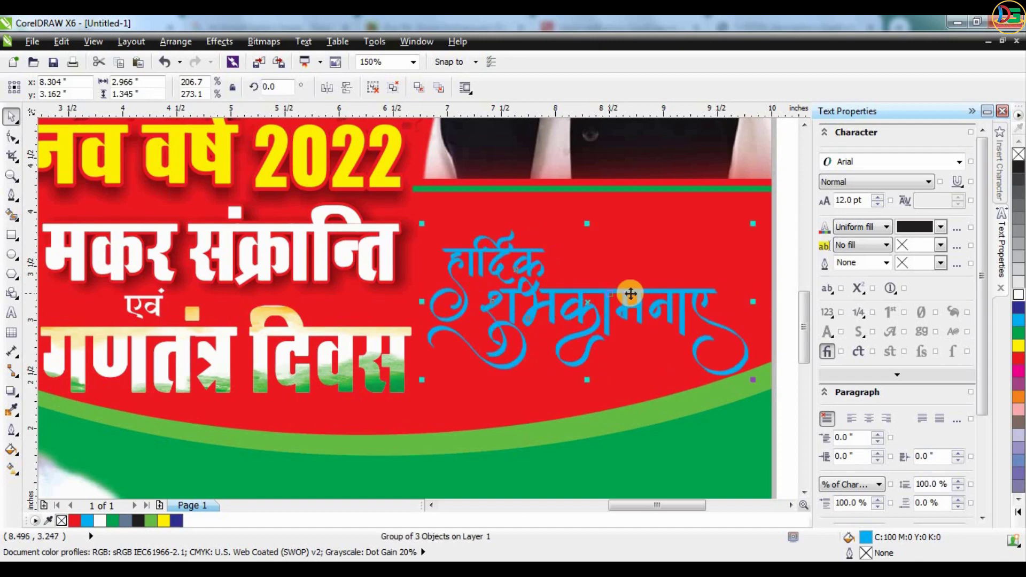
pyautogui.moveTo(636, 294); pyautogui.dragTo(649, 284)
# Apply a linear fill from yellow to white horizontally across the "हार्दिक शुभकामनाए" calligraphy.
pyautogui.press('g')
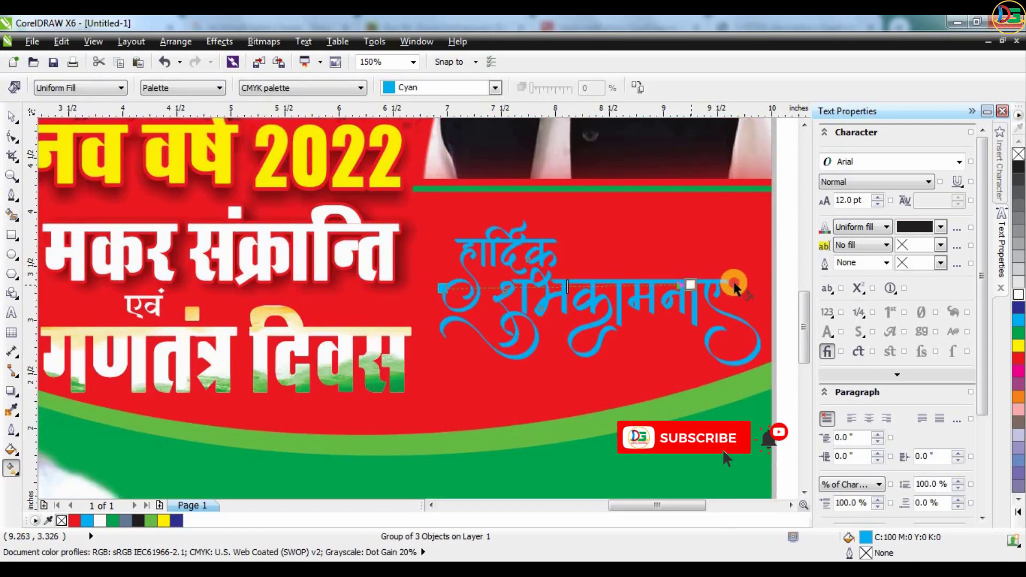
pyautogui.moveTo(441, 289); pyautogui.dragTo(741, 283)
pyautogui.click(418, 312)
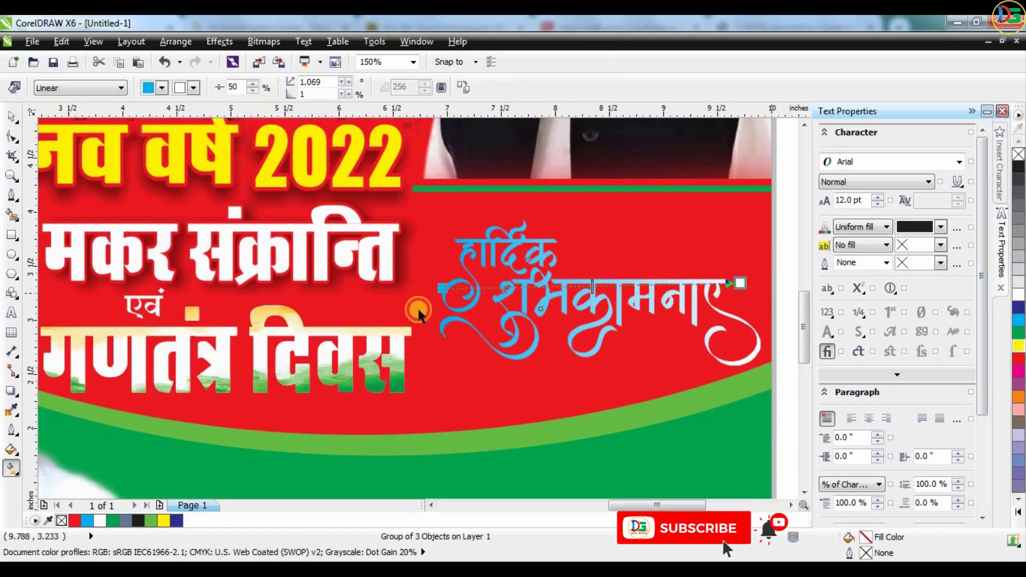
pyautogui.moveTo(435, 294); pyautogui.dragTo(442, 288)
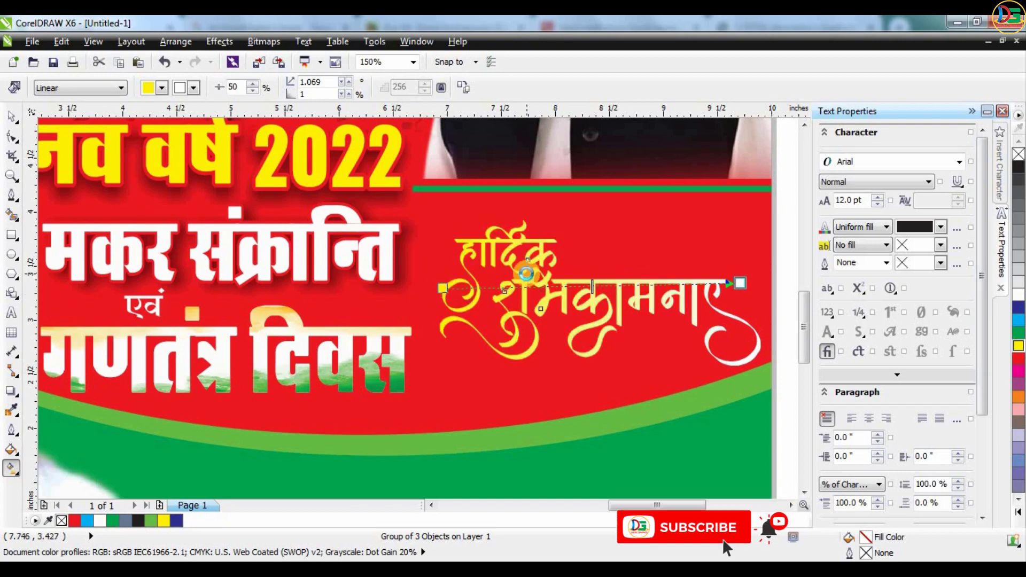
pyautogui.scroll(-1, 528, 273)
pyautogui.click(12, 116)
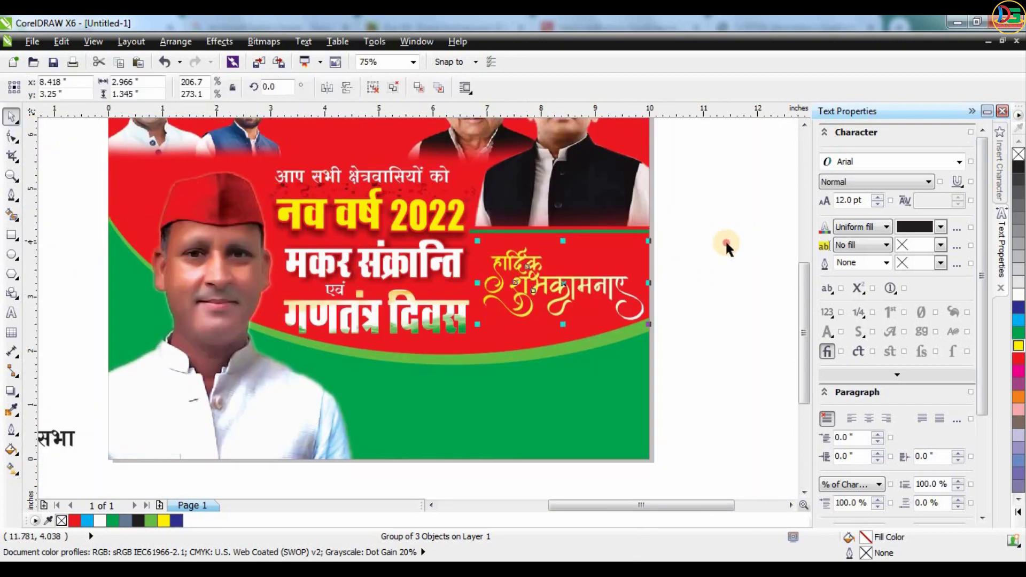
pyautogui.click(726, 239)
# Try a 4 pt black outline on the "हार्दिक शुभकामनाए" calligraphy and undo it.
pyautogui.scroll(1, 575, 285)
pyautogui.click(571, 274)
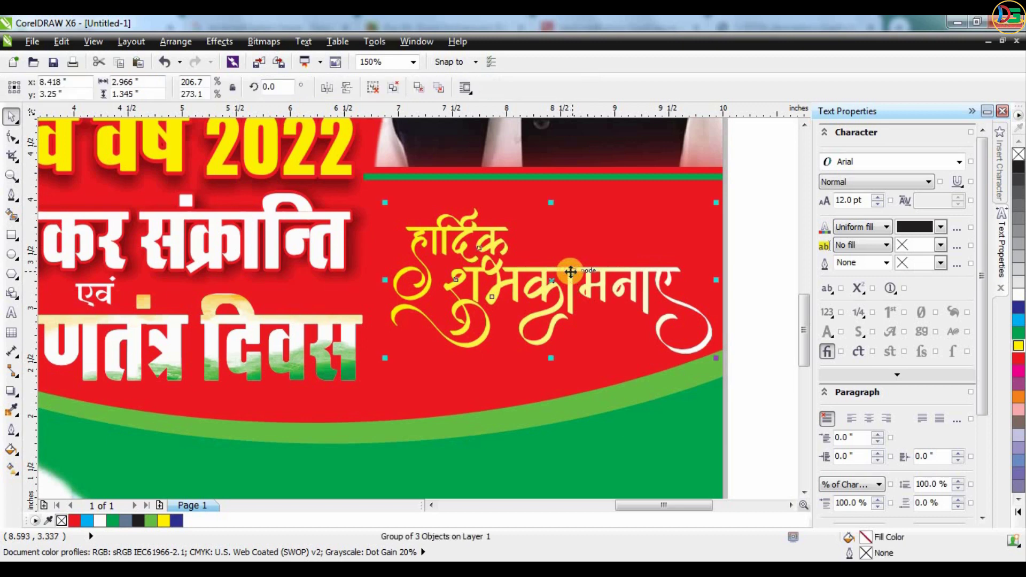
pyautogui.press('F12')
pyautogui.click(429, 210)
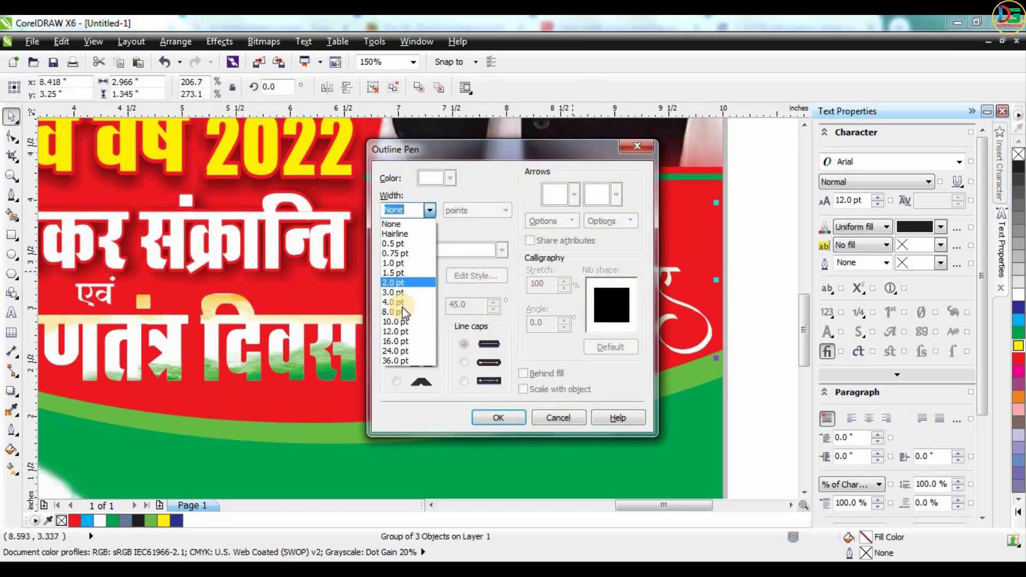
pyautogui.click(402, 302)
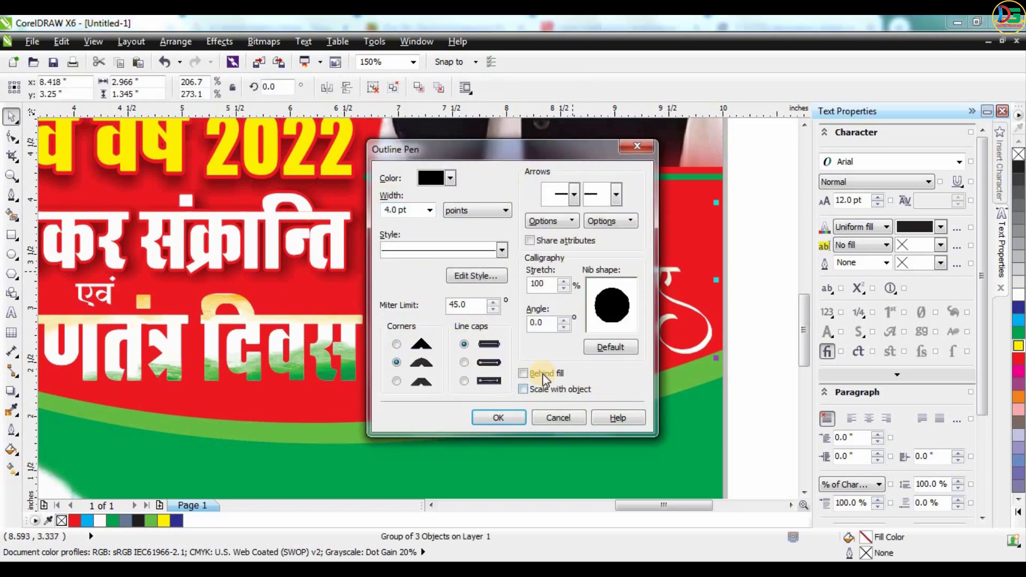
pyautogui.click(507, 414)
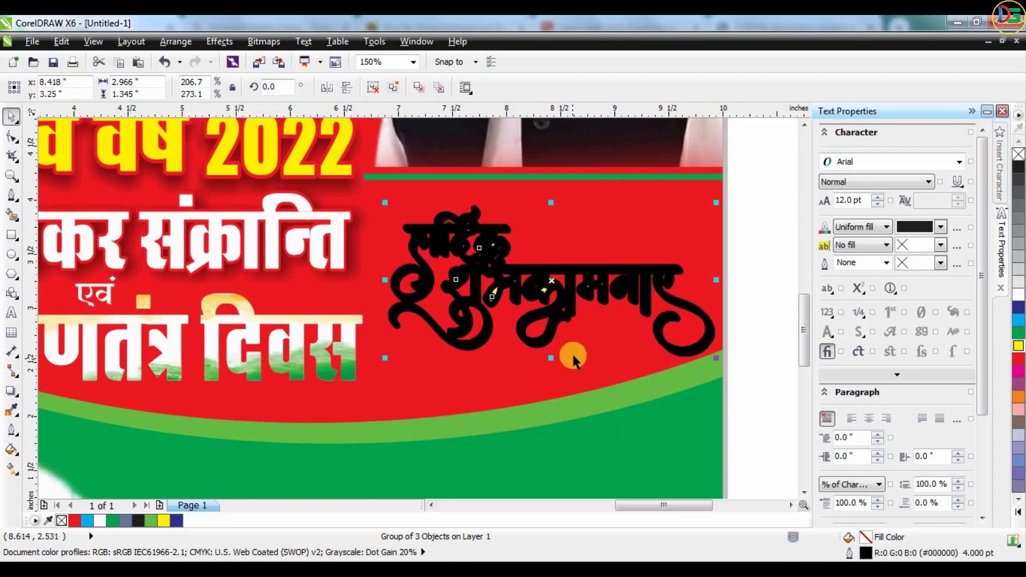
pyautogui.hotkey('ctrl', 'z')
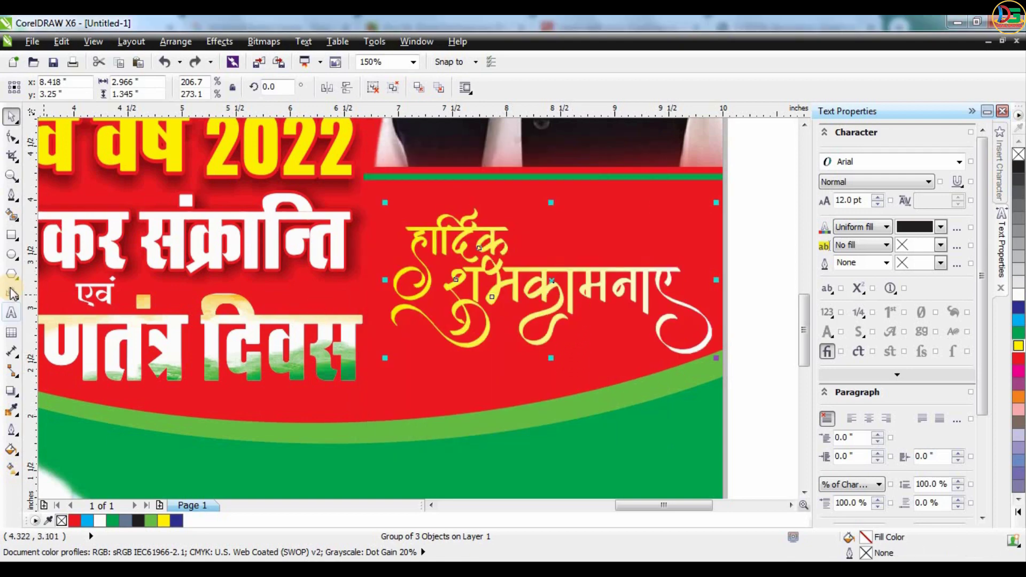
# Add a drop shadow to "हार्दिक शुभकामनाए", offset about 0.05 inch right and 0.07 inch down.
pyautogui.click(14, 394)
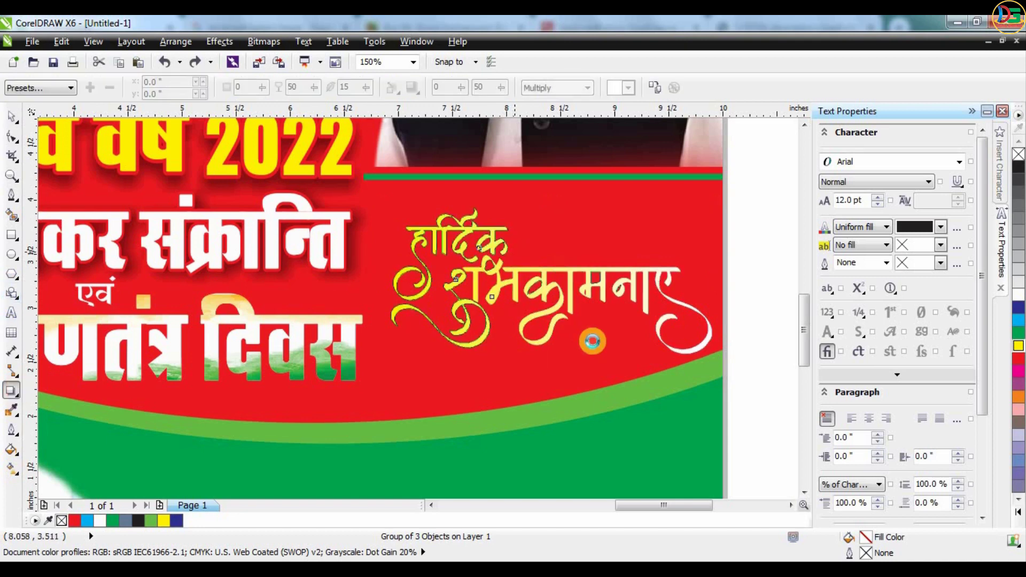
pyautogui.moveTo(551, 280); pyautogui.dragTo(608, 353)
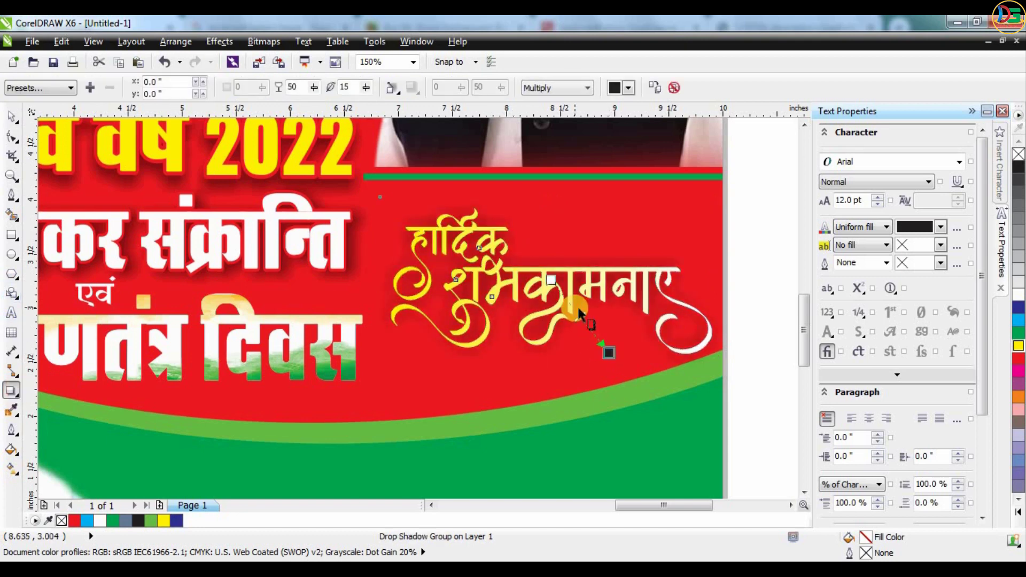
pyautogui.moveTo(609, 356)
pyautogui.mouseDown()
pyautogui.moveTo(628, 366)
pyautogui.moveTo(608, 361)
pyautogui.mouseUp()
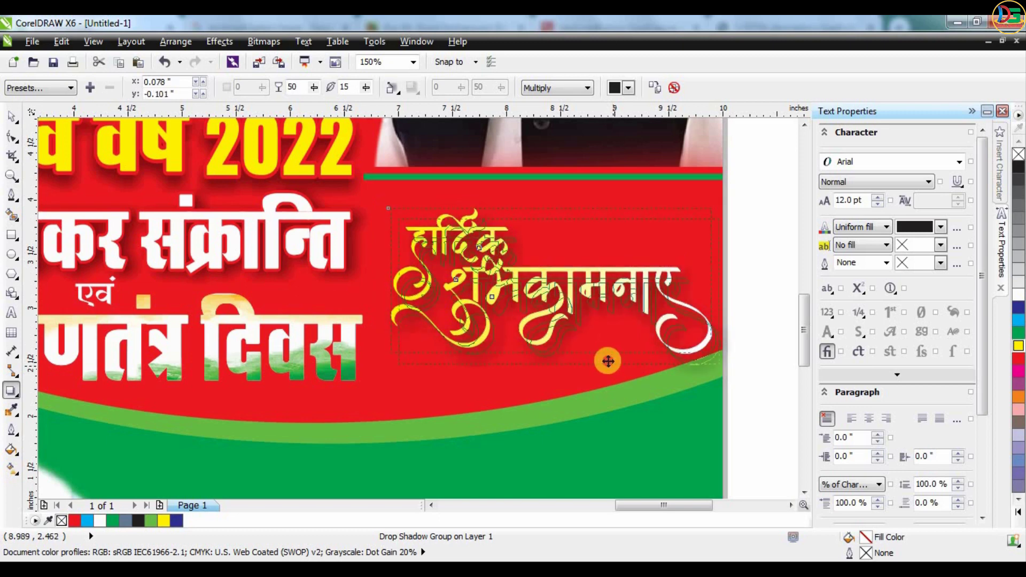
pyautogui.click(18, 120)
pyautogui.press('F4')
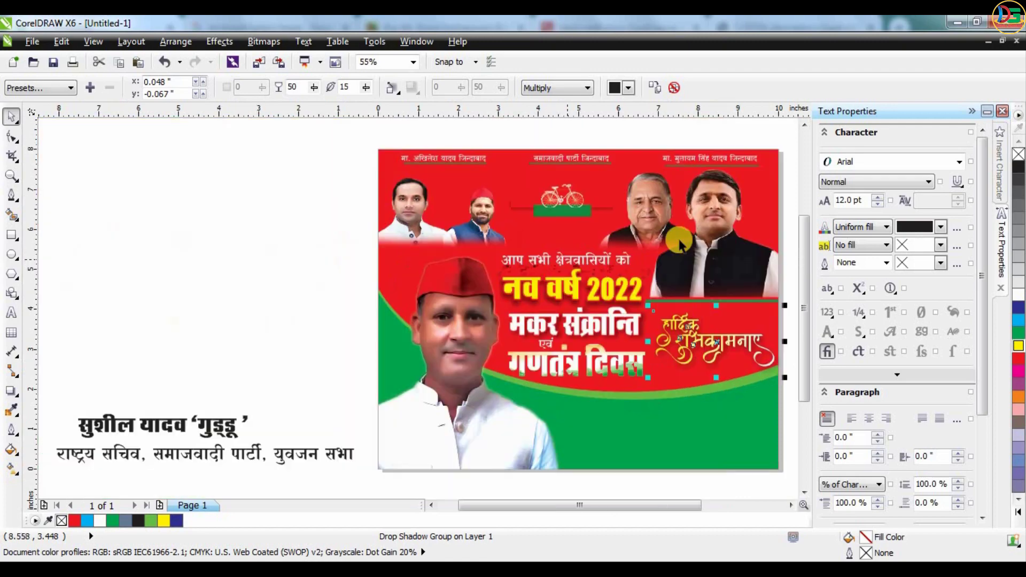
# Copy "एवं" beside "हार्दिक", change the copy's wording to "की" and colour it yellow.
pyautogui.scroll(3, 732, 367)
pyautogui.moveTo(419, 324); pyautogui.dragTo(698, 290)
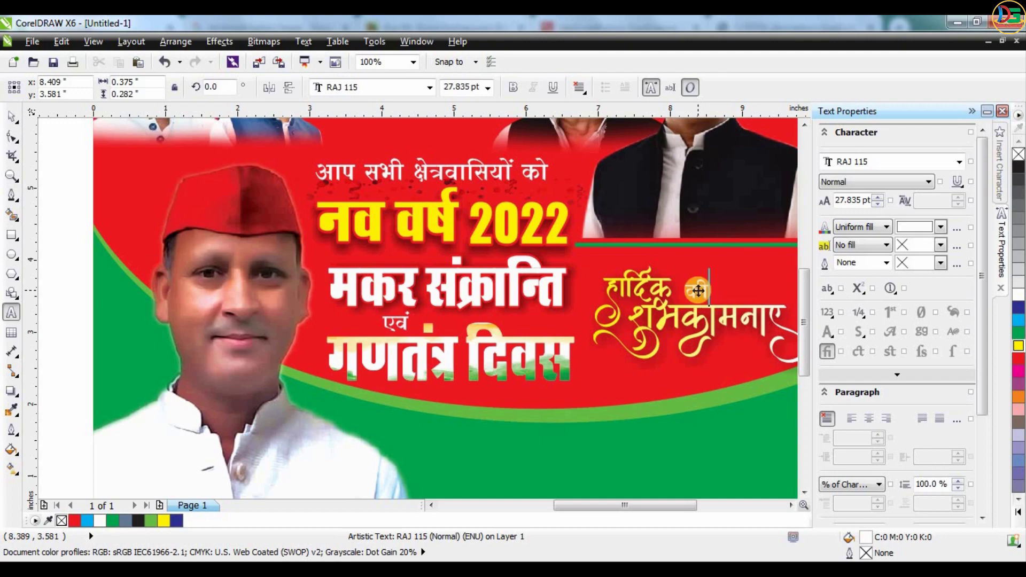
pyautogui.click(13, 116)
pyautogui.scroll(-2, 437, 377)
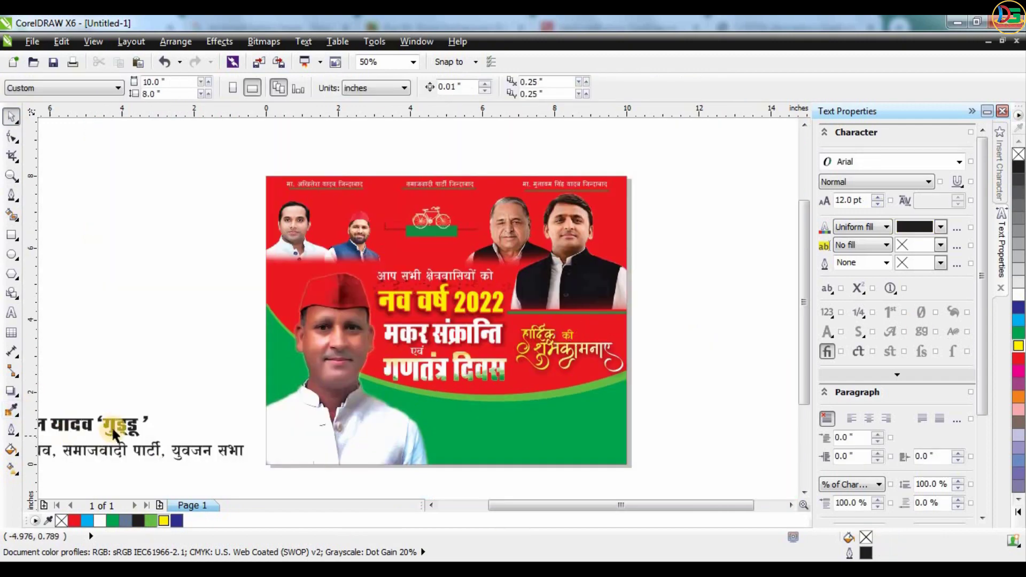
# Move the leader's name text onto the green area, size it to about 5.42 × 1.56 inch and fill it white.
pyautogui.moveTo(112, 425); pyautogui.dragTo(622, 459)
pyautogui.moveTo(521, 408); pyautogui.dragTo(520, 396)
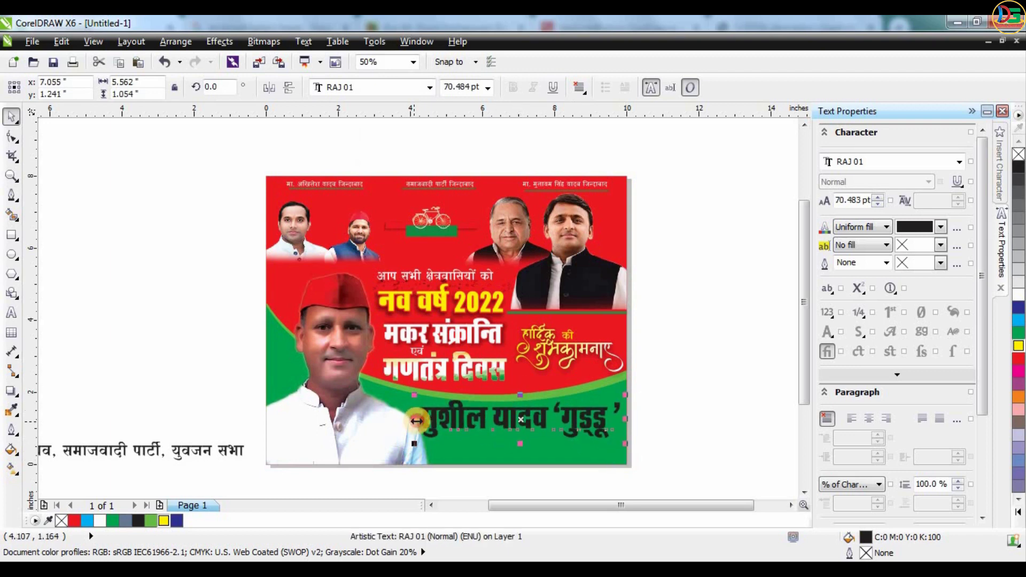
pyautogui.moveTo(416, 421); pyautogui.dragTo(423, 422)
pyautogui.moveTo(523, 444); pyautogui.dragTo(527, 463)
pyautogui.scroll(1, 602, 458)
pyautogui.moveTo(992, 309); pyautogui.dragTo(648, 398)
# Give the leader's name a 4 pt green outline with rounded corners, placed behind the fill and scaling with the object.
pyautogui.press('F12')
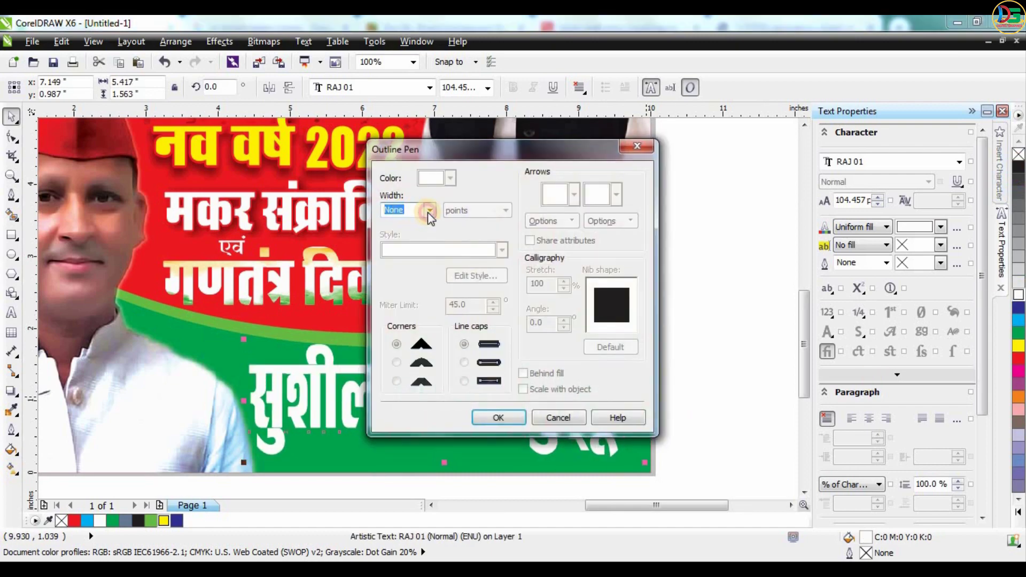
pyautogui.click(430, 210)
pyautogui.click(402, 301)
pyautogui.click(451, 178)
pyautogui.click(436, 218)
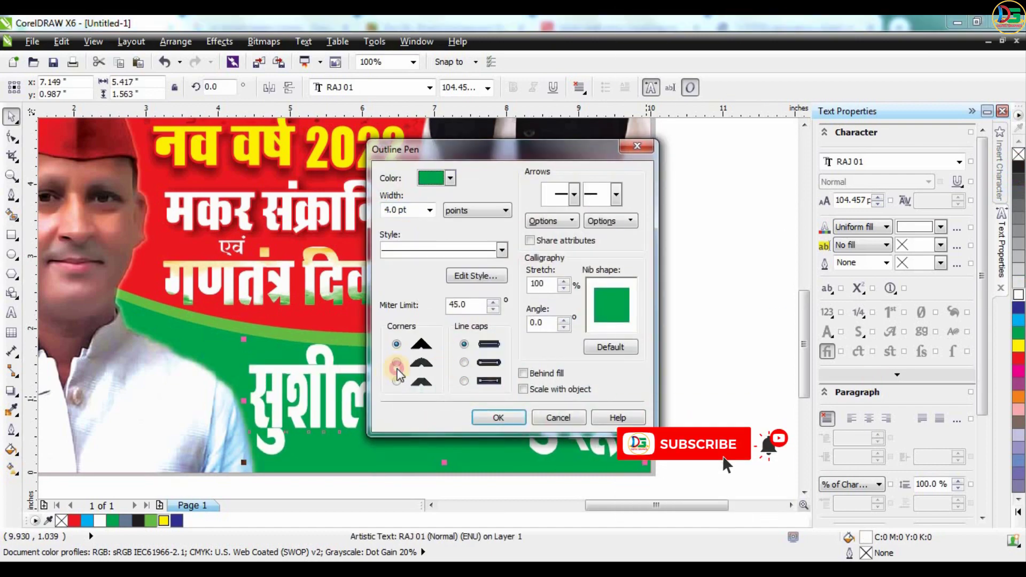
pyautogui.click(523, 373)
pyautogui.click(523, 389)
pyautogui.click(498, 417)
# Add a drop shadow to the leader's name with opacity 90, offset about 0.06 inch right and 0.05 inch down.
pyautogui.click(9, 392)
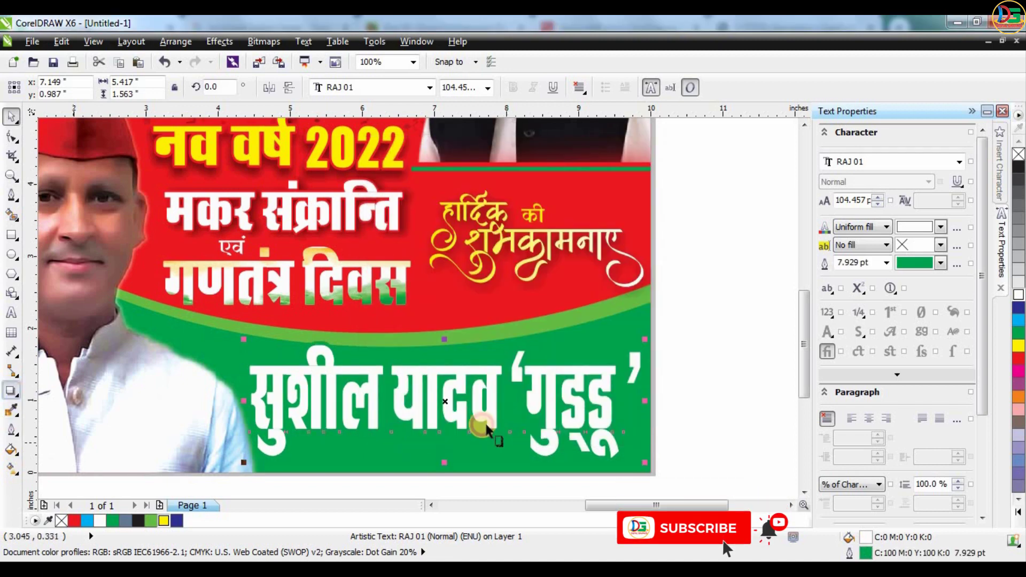
pyautogui.moveTo(445, 401); pyautogui.dragTo(511, 451)
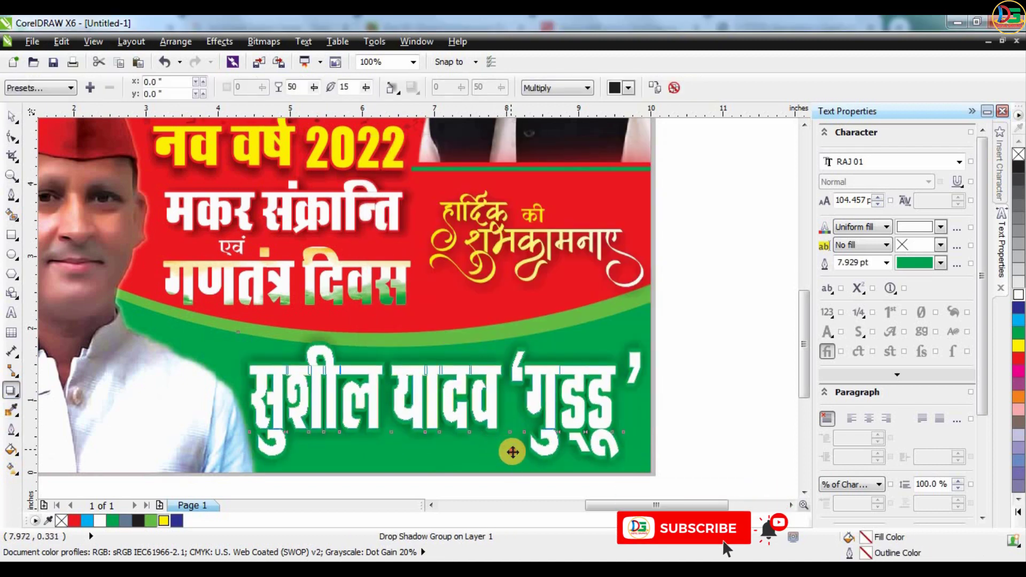
pyautogui.moveTo(319, 95); pyautogui.dragTo(329, 102)
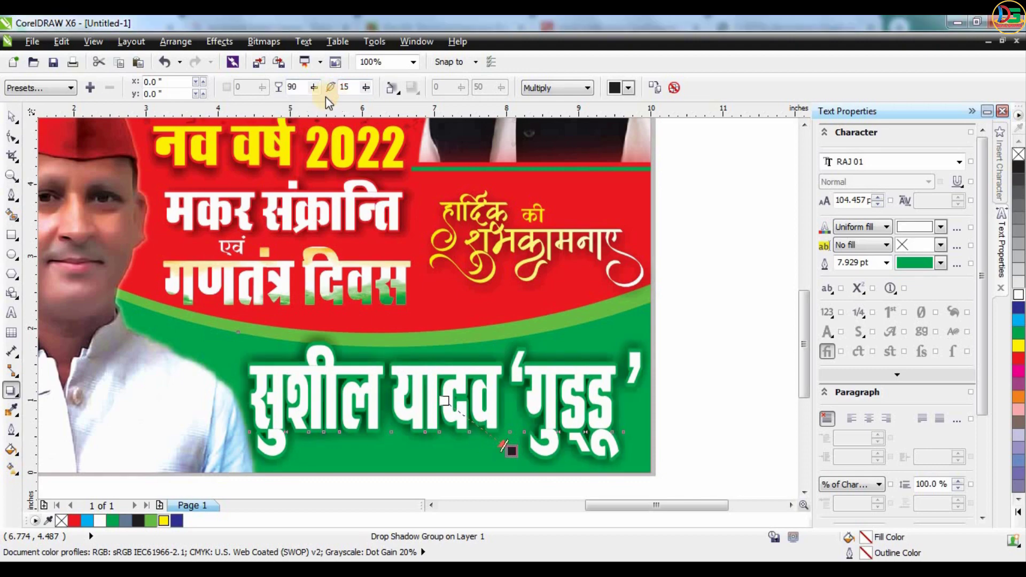
pyautogui.moveTo(510, 456); pyautogui.dragTo(519, 465)
pyautogui.scroll(-1, 506, 349)
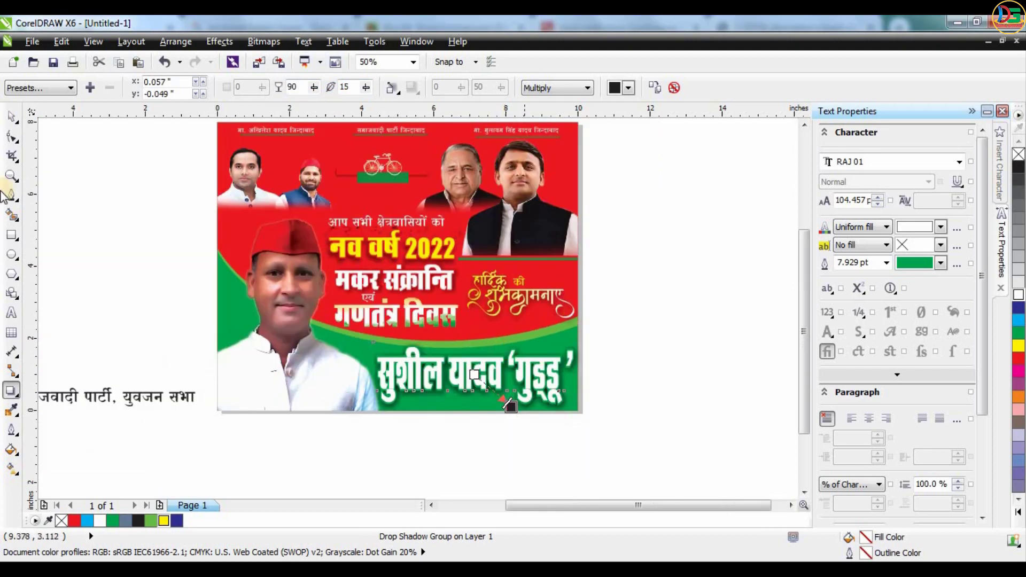
# Place the designation line beneath the leader's name, scaled down to about 3.02 × 0.29 inch, and fill it white.
pyautogui.click(12, 116)
pyautogui.moveTo(151, 396); pyautogui.dragTo(546, 438)
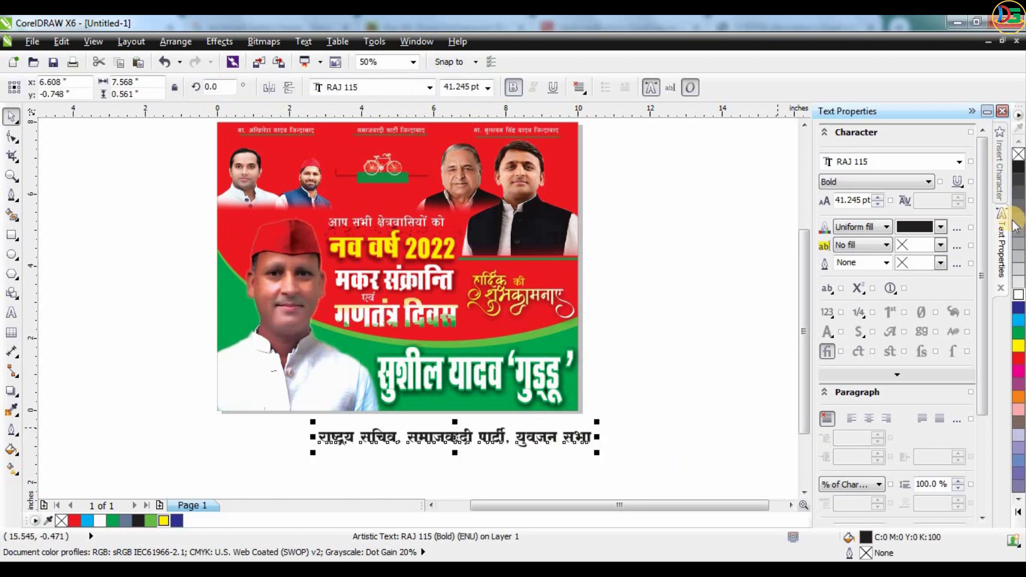
pyautogui.scroll(1, 583, 430)
pyautogui.moveTo(604, 416); pyautogui.dragTo(441, 374)
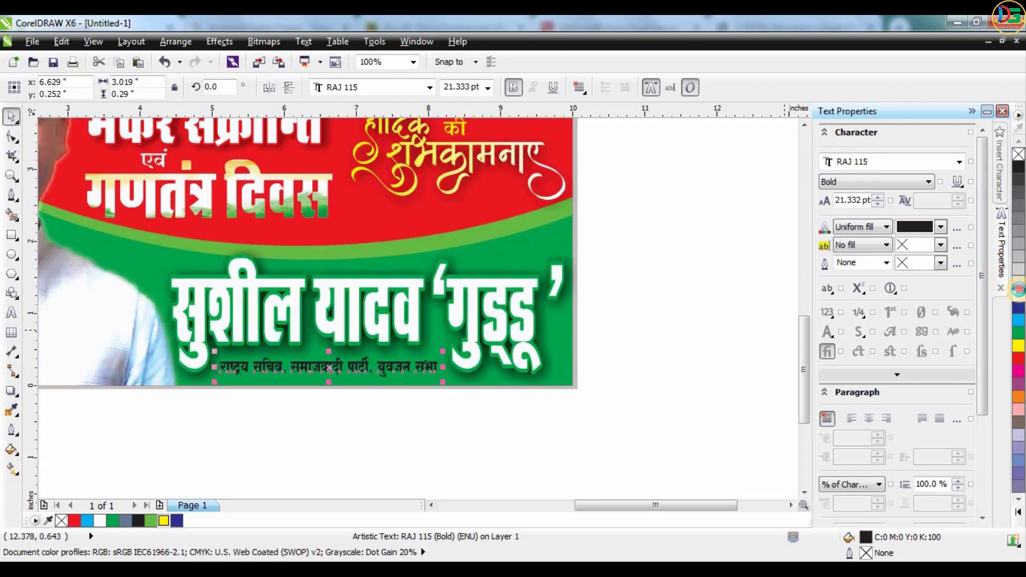
pyautogui.press('F4')
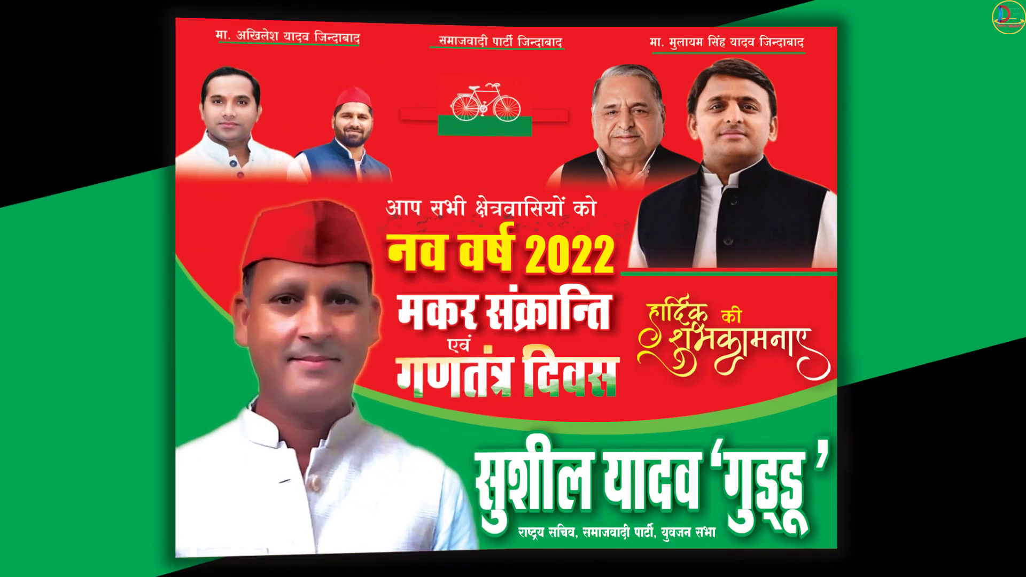